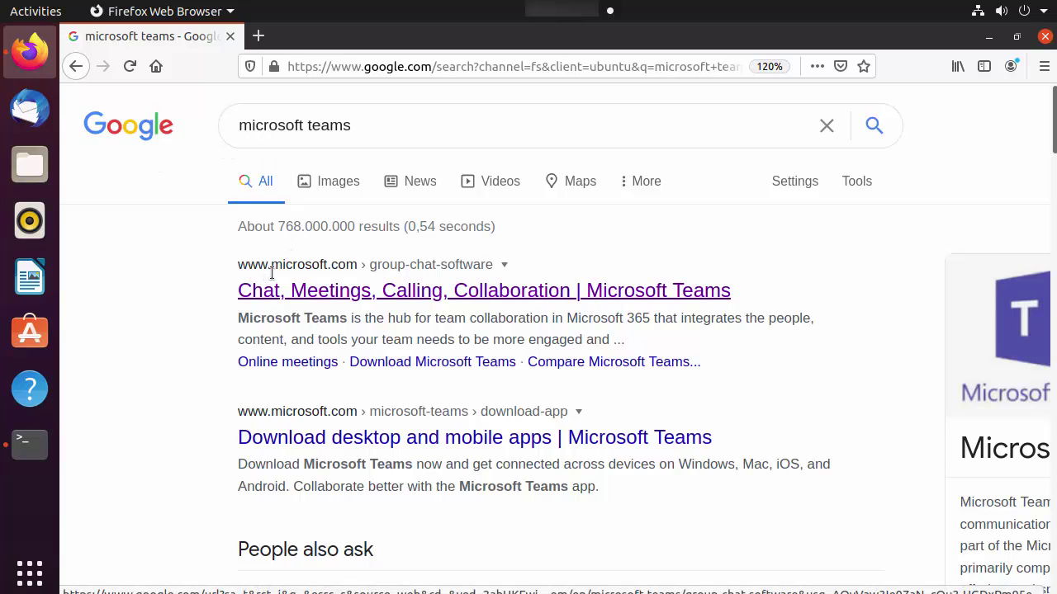
Step: Open the 'Chat, Meetings, Calling, Collaboration | Microsoft Teams' result from the Google search
left_click(371, 291)
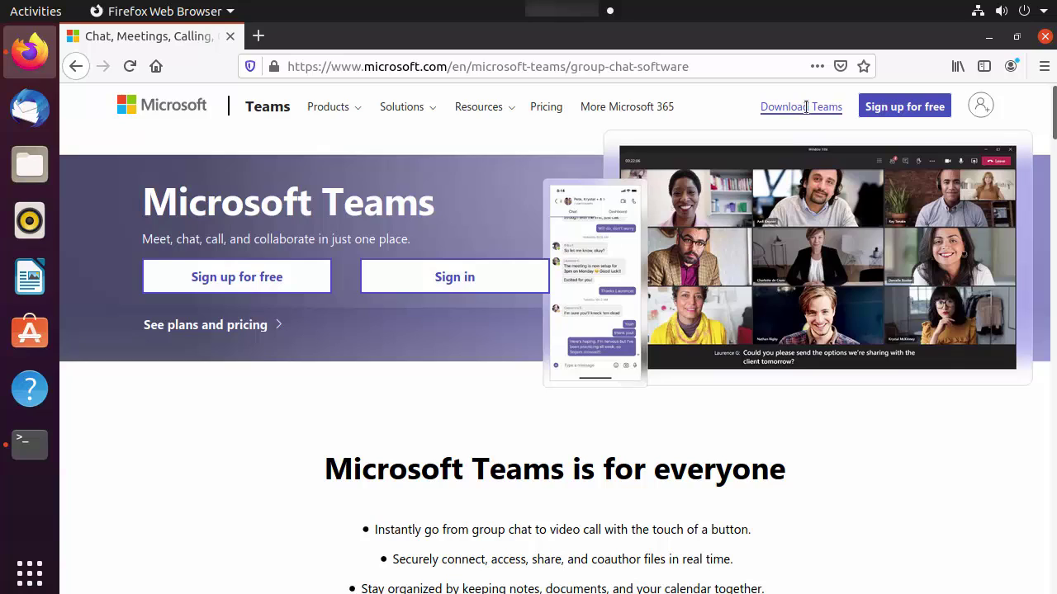
Step: Go to the Teams desktop downloads and request the Linux DEB (64-bit) package
left_click(766, 111)
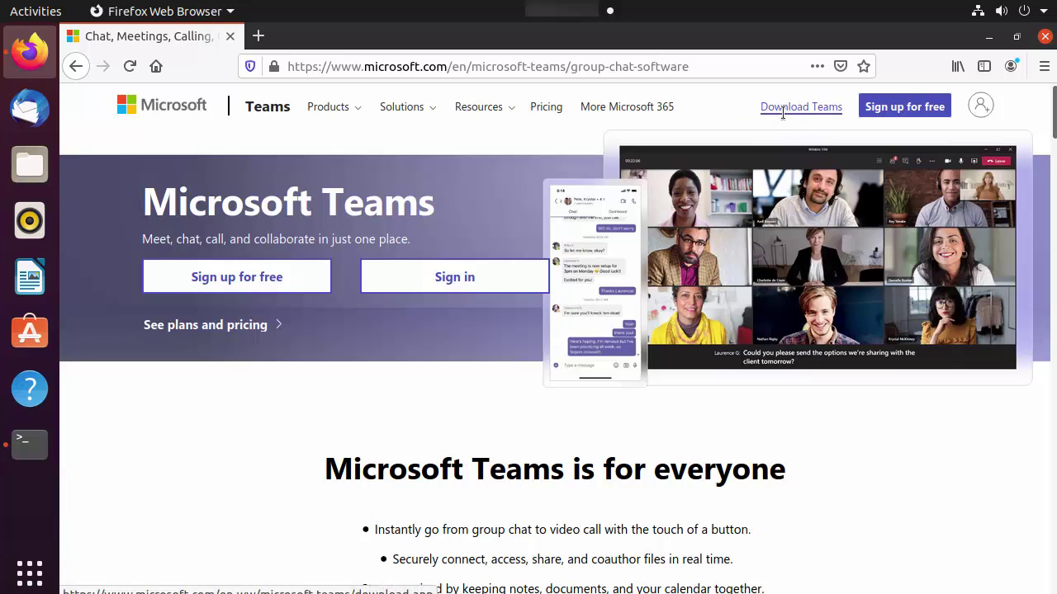
left_click(801, 108)
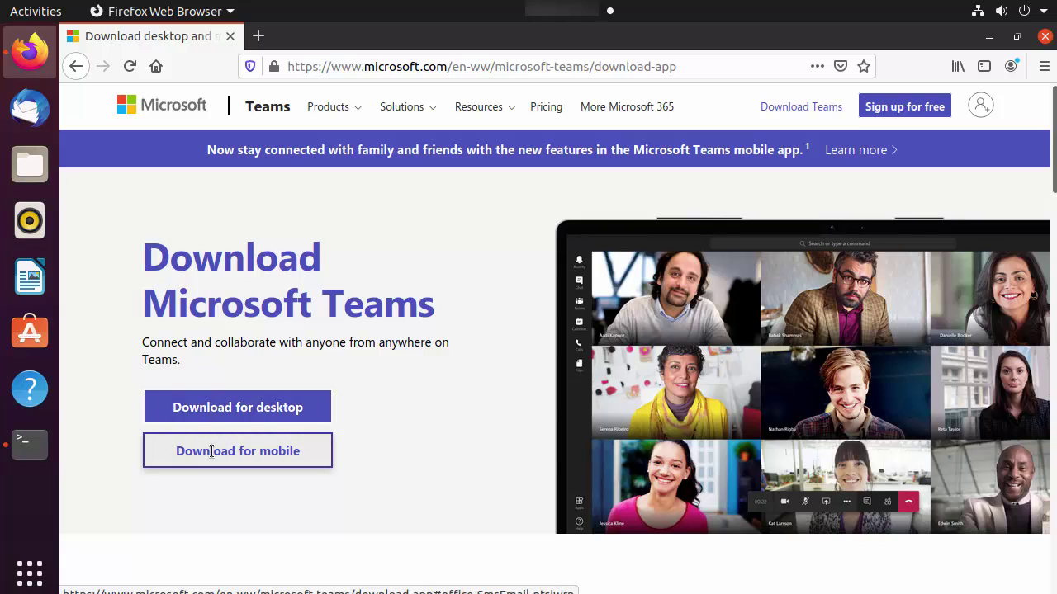
left_click(237, 407)
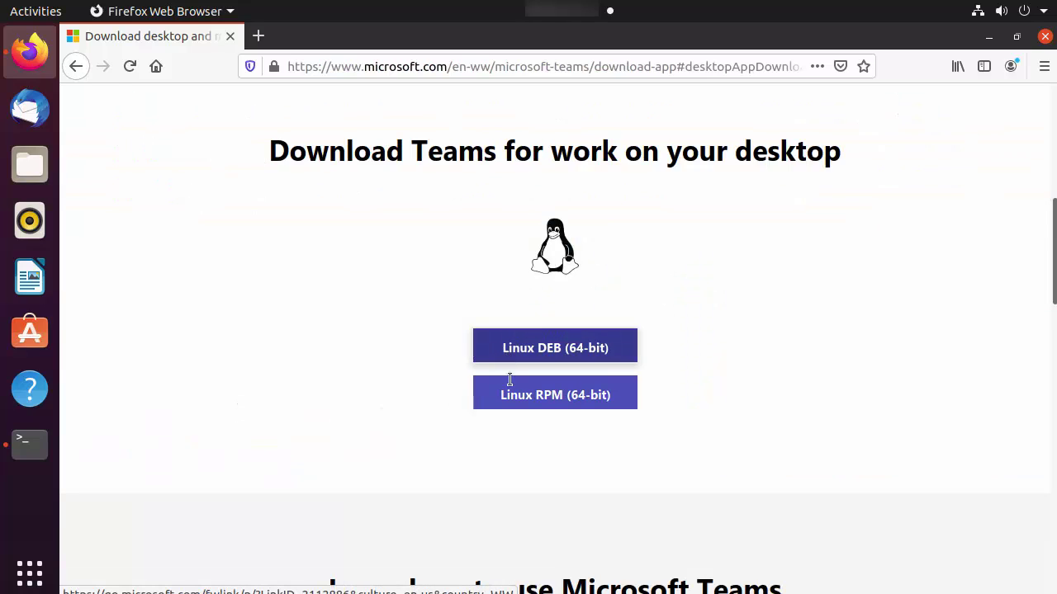
left_click(562, 349)
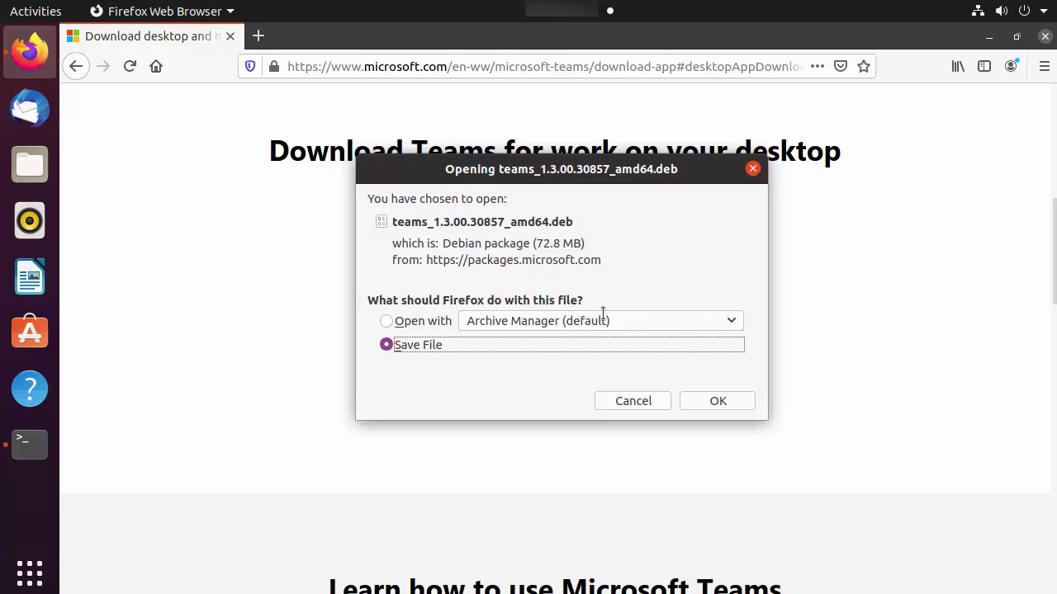
Step: Save teams_1.3.00.30857_amd64.deb, minimize Firefox, and launch the Files manager
left_click(701, 400)
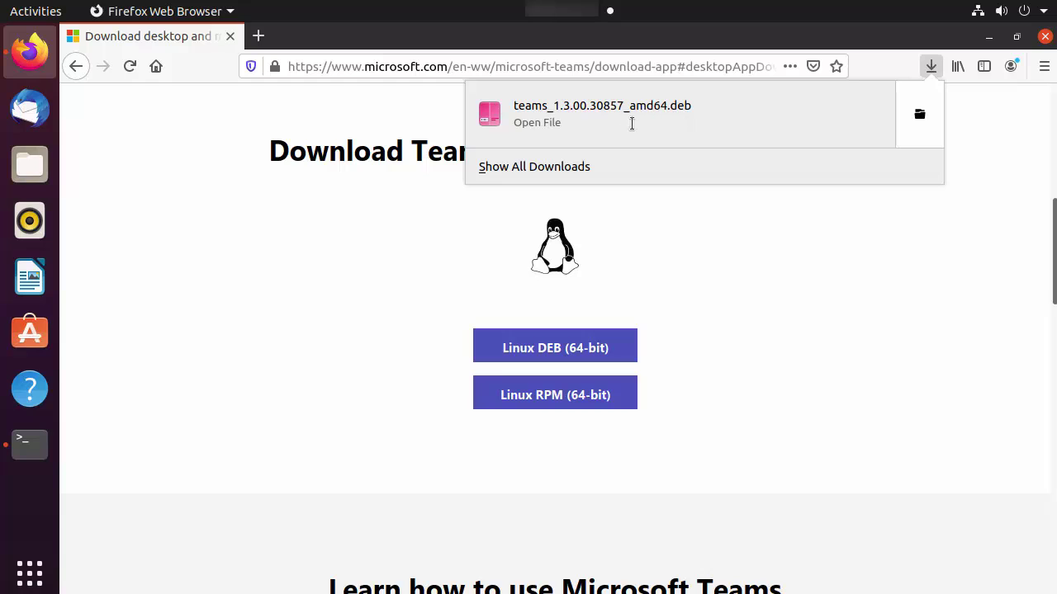
left_click(800, 186)
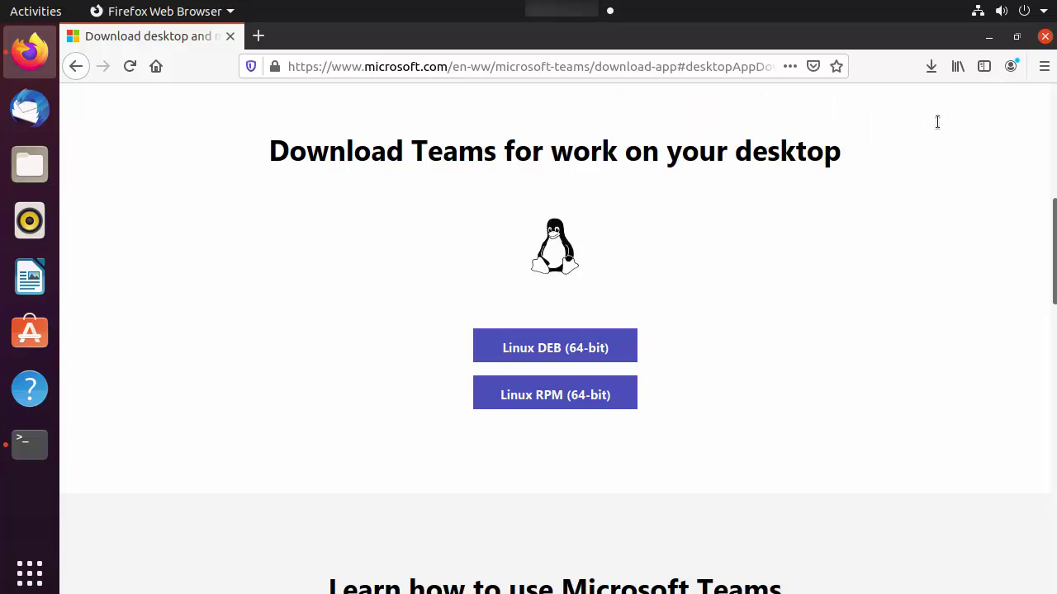
left_click(988, 36)
left_click(30, 165)
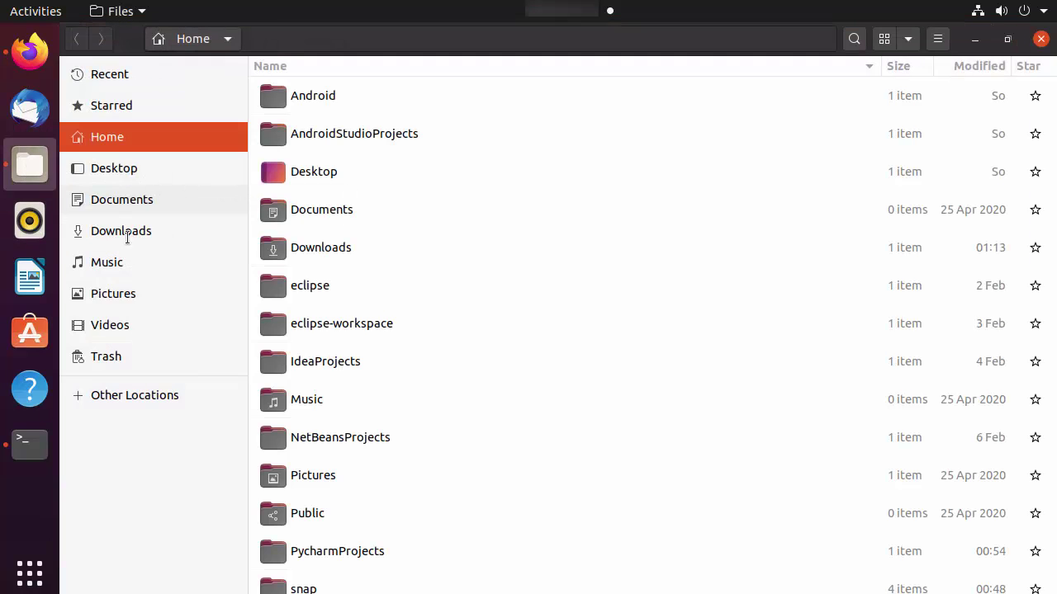
Step: Show the Downloads folder with the Teams .deb, then open a terminal with Ctrl+Alt+T
left_click(133, 231)
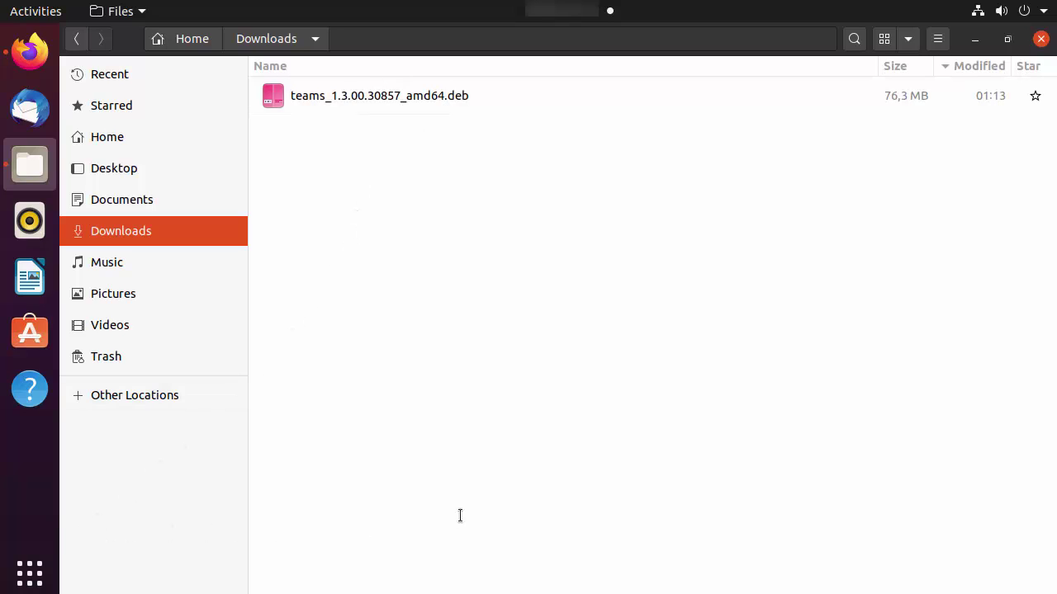
key("ctrl+alt+t")
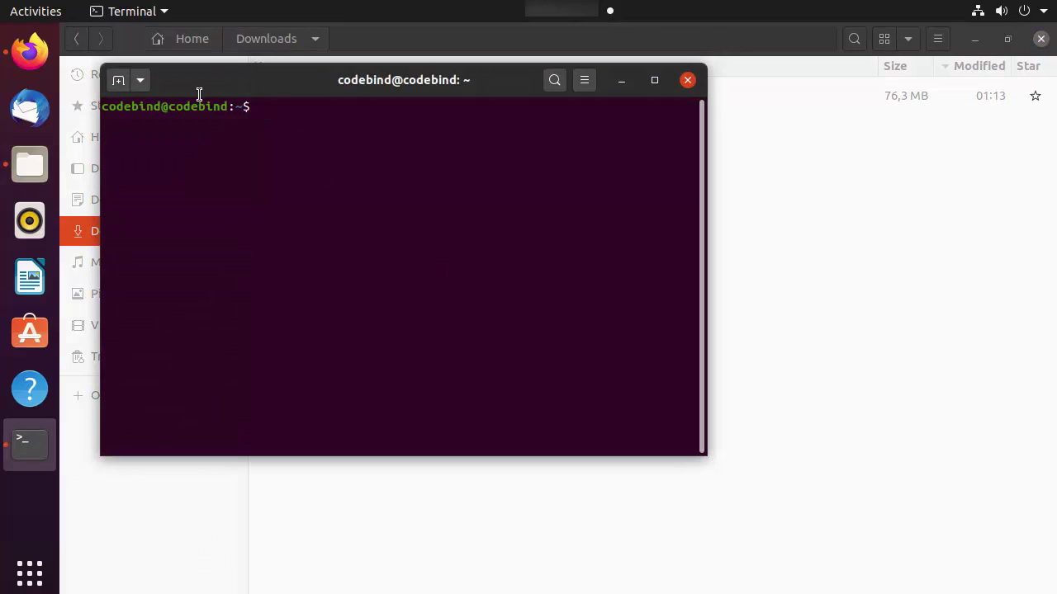
Step: Get a full-size terminal at the home prompt and start typing 'cd Dow'
left_click(141, 78)
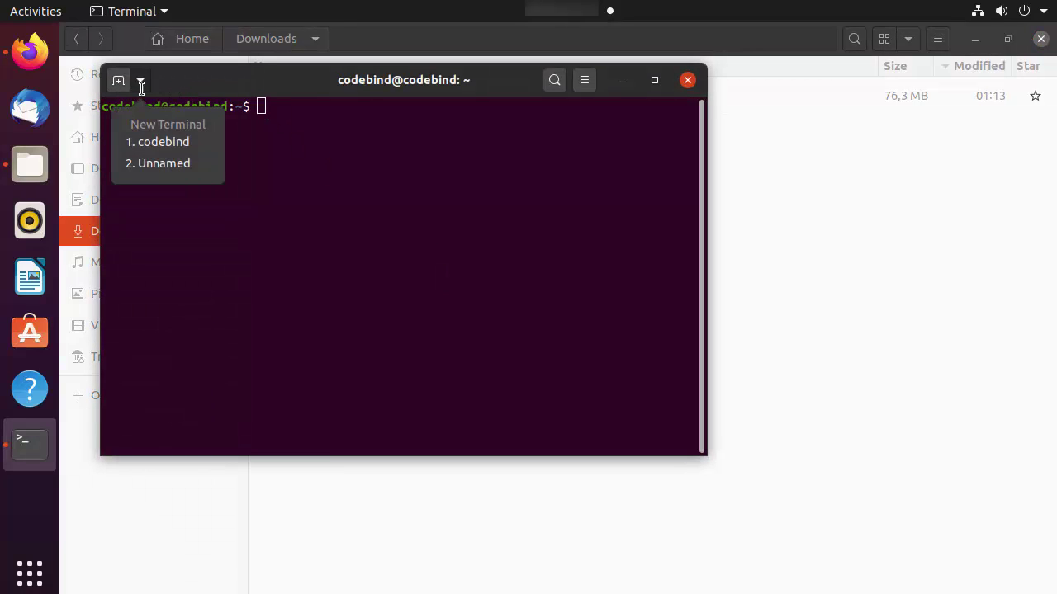
left_click(136, 141)
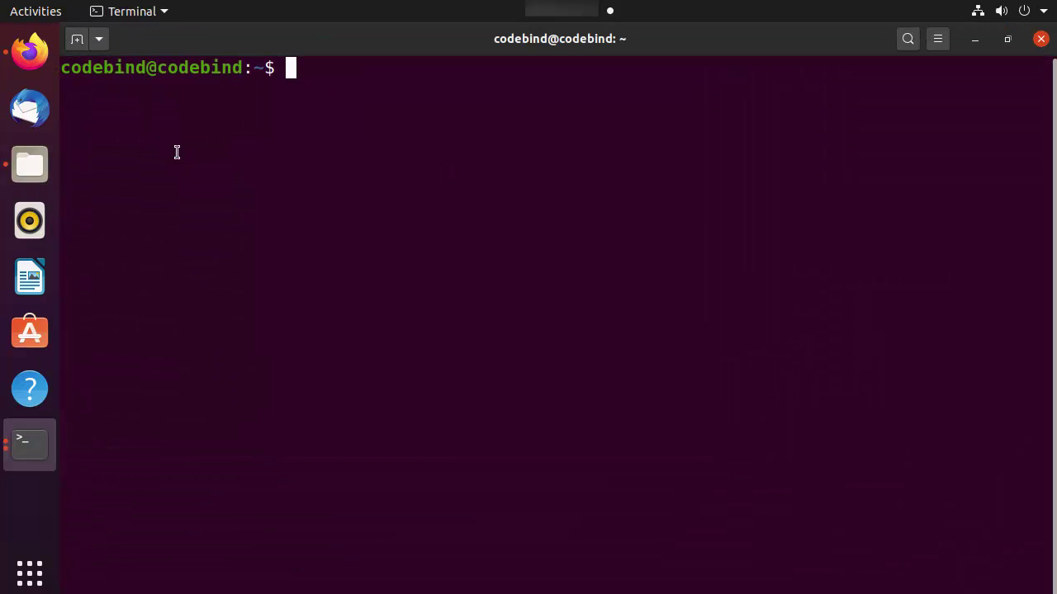
left_click(39, 565)
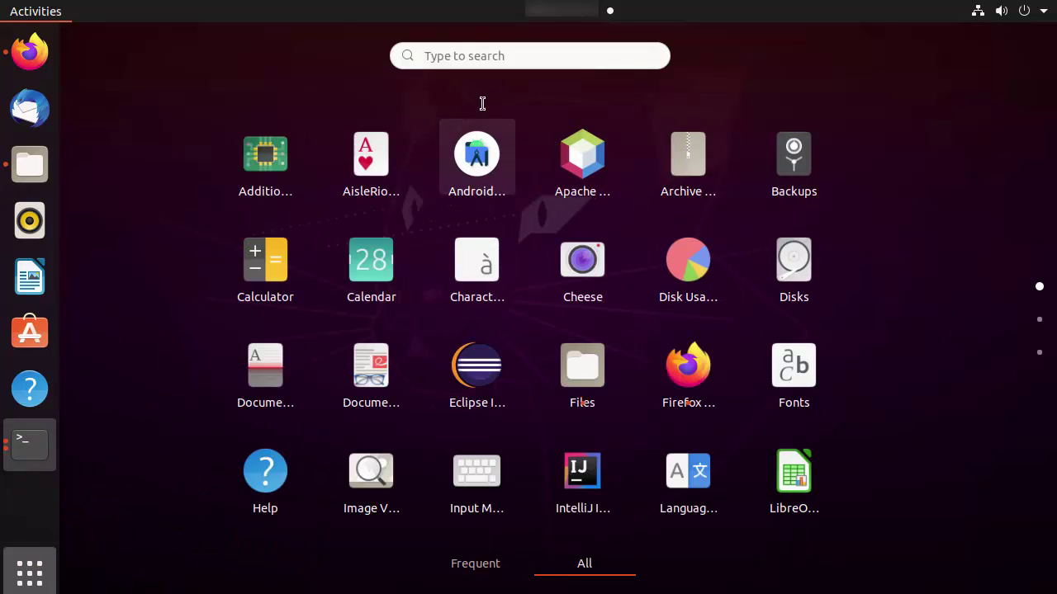
left_click(479, 51)
type("ter")
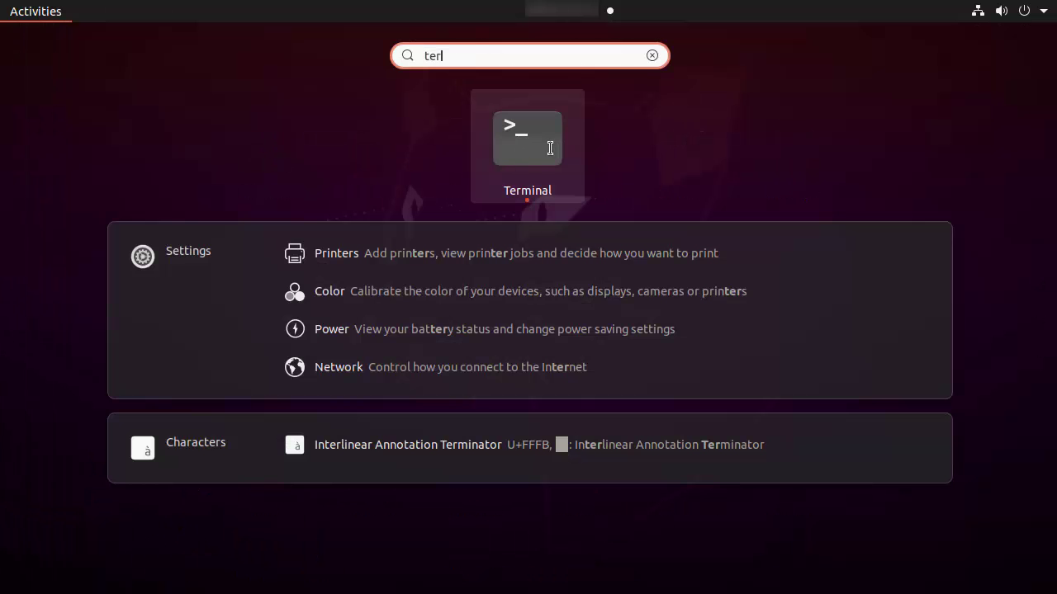
left_click(653, 55)
left_click(42, 446)
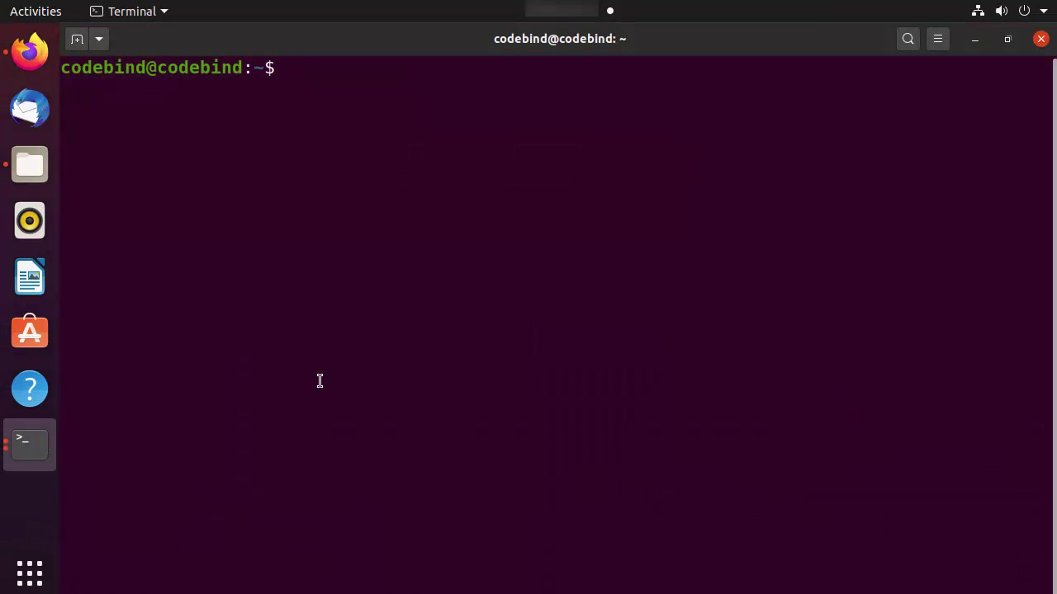
type("cd Dow")
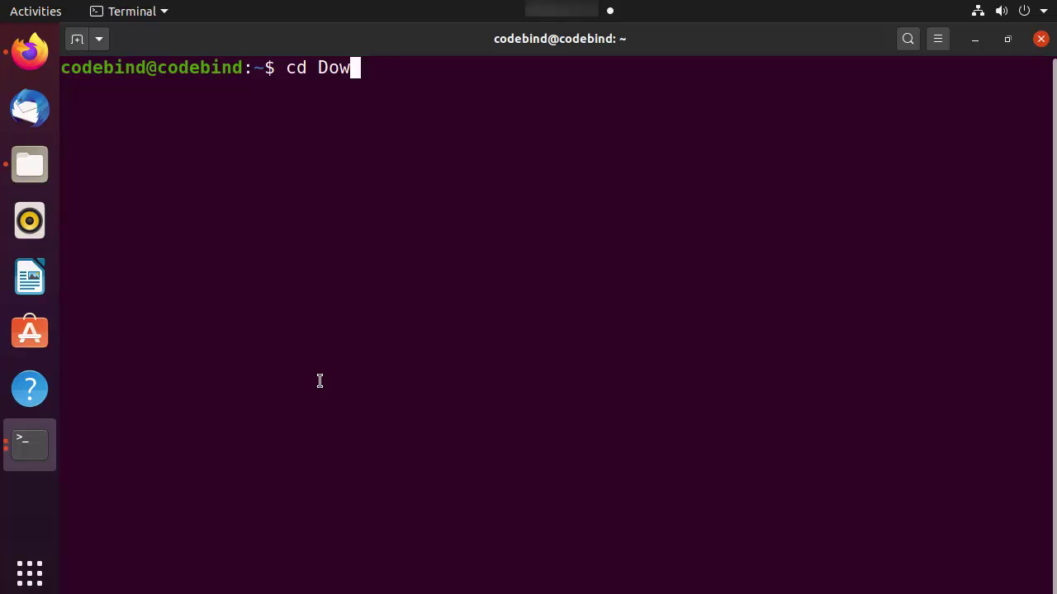
Step: Change into ~/Downloads and list it, showing teams_1.3.00.30857_amd64.deb, then begin 'dpkg -i teams'
key("Tab")
key("Return")
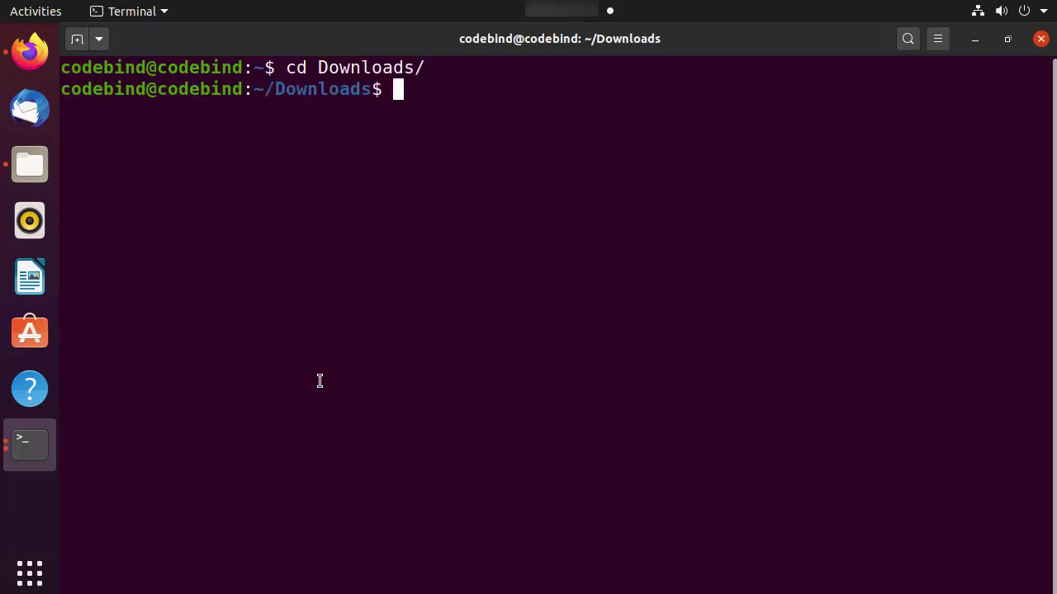
type("ls")
key("Return")
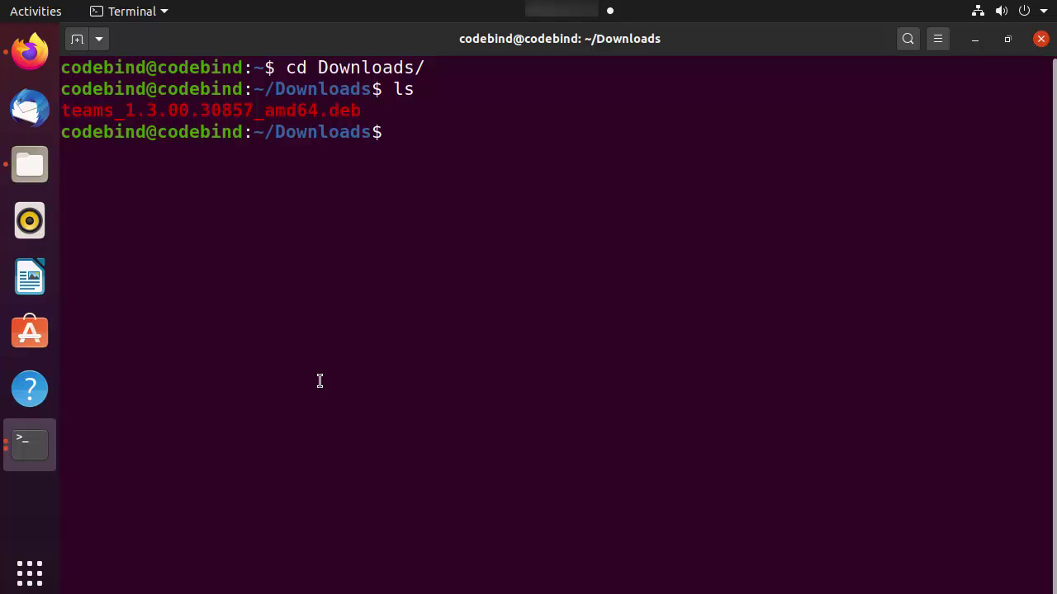
type("dpkg -i ")
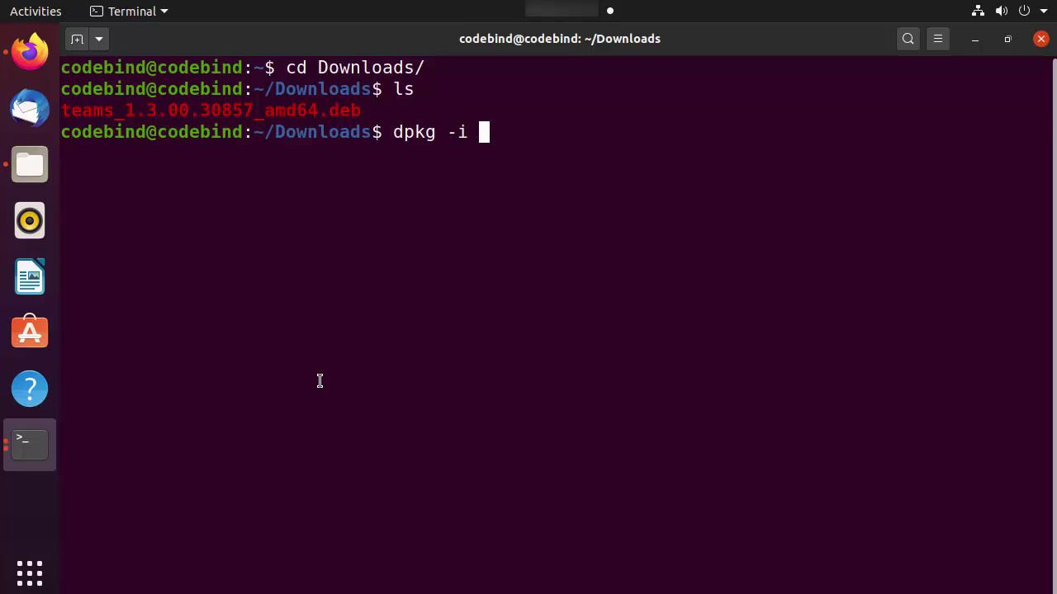
type("teams")
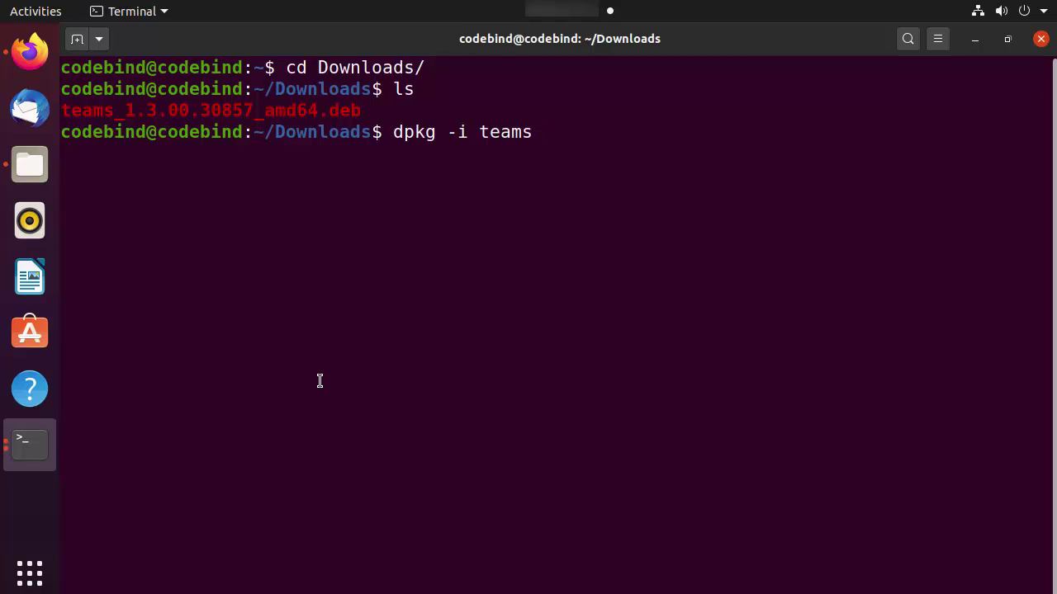
Step: Edit the prompt into 'sudo apt install ./teams_1.3.00.30857_amd64.deb' without running it
key("Tab")
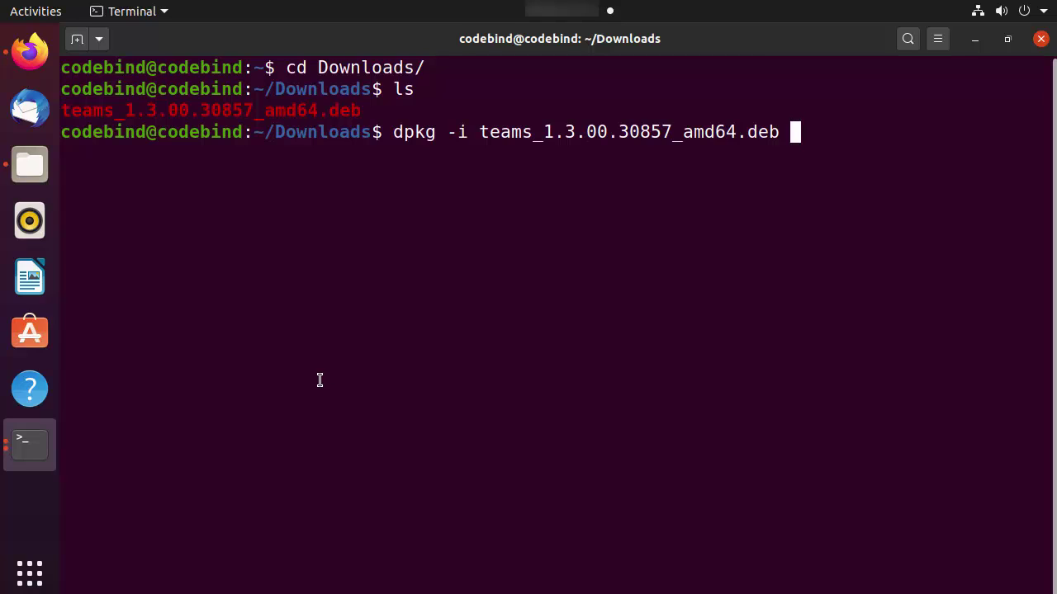
key("Left")
key("Left")
key("Left")
key("Left")
key("Left")
key("Left")
key("Left")
key("Left")
key("Left")
key("Left")
key("Left")
key("Left")
key("Left")
key("Left")
key("Left")
key("Left")
key("Left")
key("Left")
key("Left")
key("Left")
key("Left")
key("Left")
key("Left")
key("Left")
key("Left")
key("Left")
key("Left")
key("Left")
key("Left")
key("Left")
key("Left")
key("Left")
key("Left")
key("Left")
type("sudo")
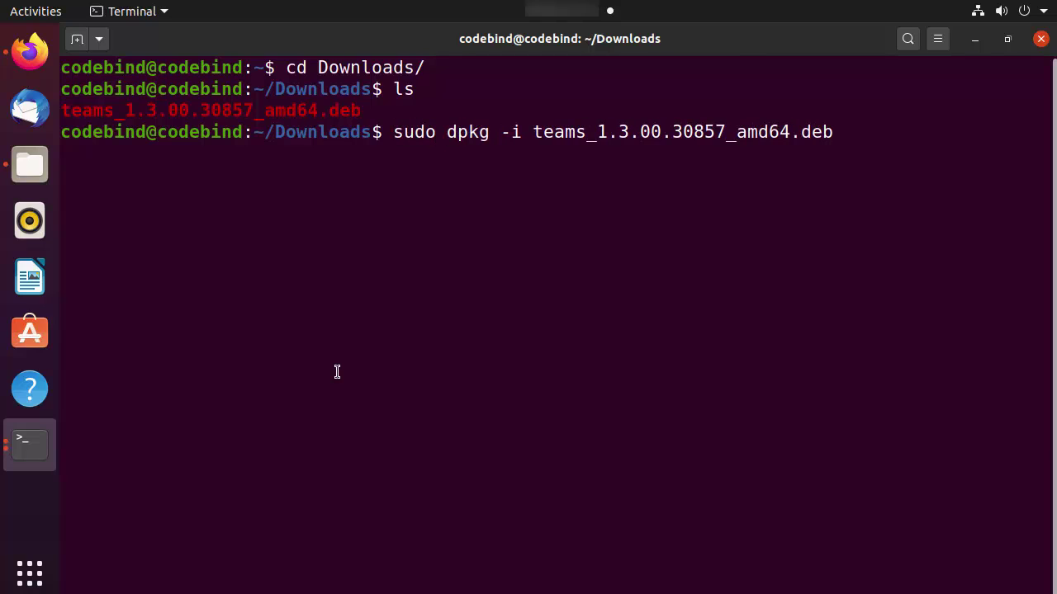
key("Right")
key("Right")
key("Right")
key("Right")
key("Right")
key("Right")
key("Right")
key("Right")
key("Right")
key("Right")
key("Right")
key("Right")
key("Right")
key("Right")
key("Right")
key("Right")
key("Right")
key("Right")
key("Right")
key("Right")
key("Right")
key("Right")
key("Right")
key("Right")
key("Right")
key("Right")
key("Right")
key("Right")
key("Right")
key("Right")
key("Right")
key("Left")
key("Left")
key("Left")
key("Left")
key("Left")
key("Left")
key("Left")
key("Left")
key("Left")
key("Left")
key("Left")
key("Left")
key("Left")
key("Left")
key("Left")
key("Left")
key("Left")
key("Left")
key("Left")
key("Left")
key("Right")
key("Right")
key("BackSpace")
key("BackSpace")
key("BackSpace")
key("BackSpace")
key("BackSpace")
key("BackSpace")
key("BackSpace")
type("apt inst")
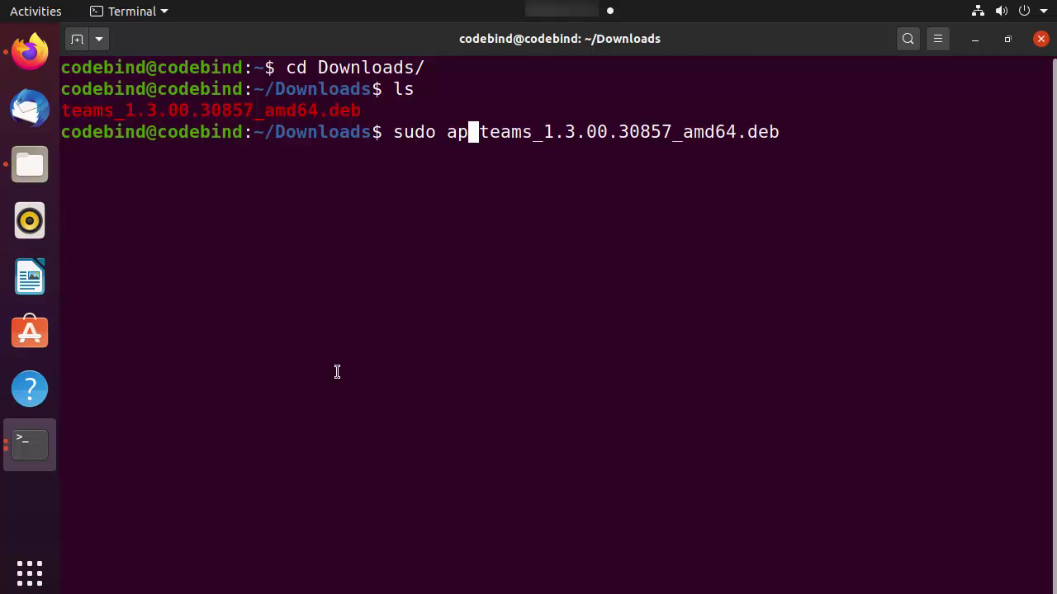
type("all ")
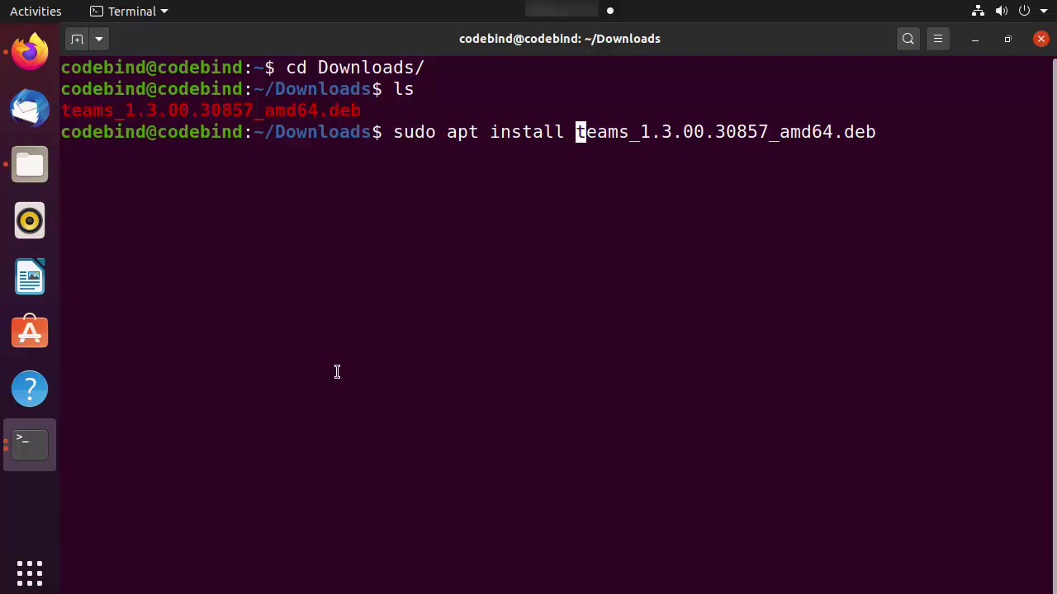
type("./")
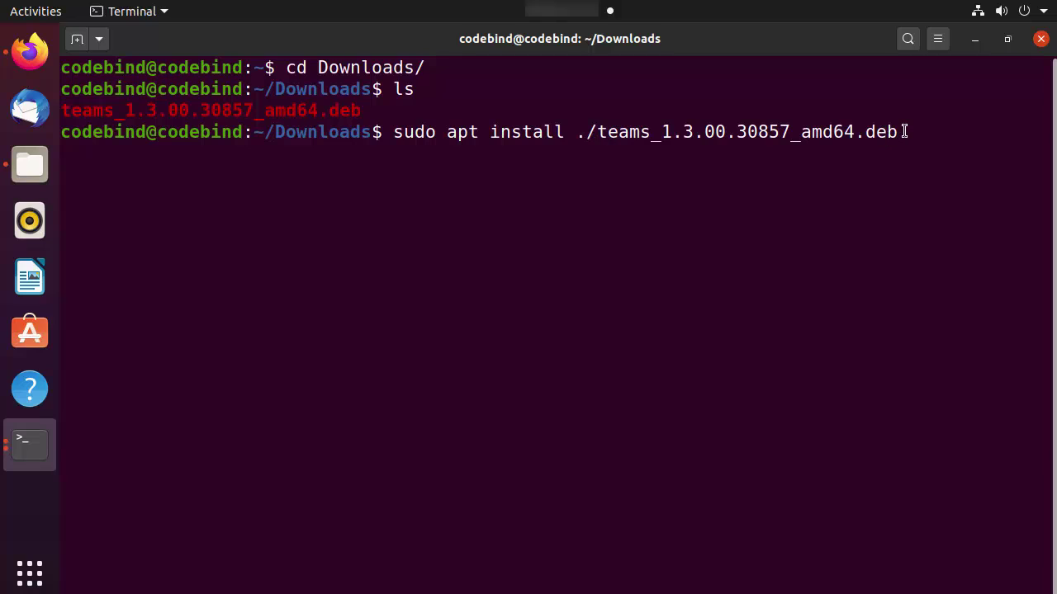
left_click_drag(904, 132, 393, 130)
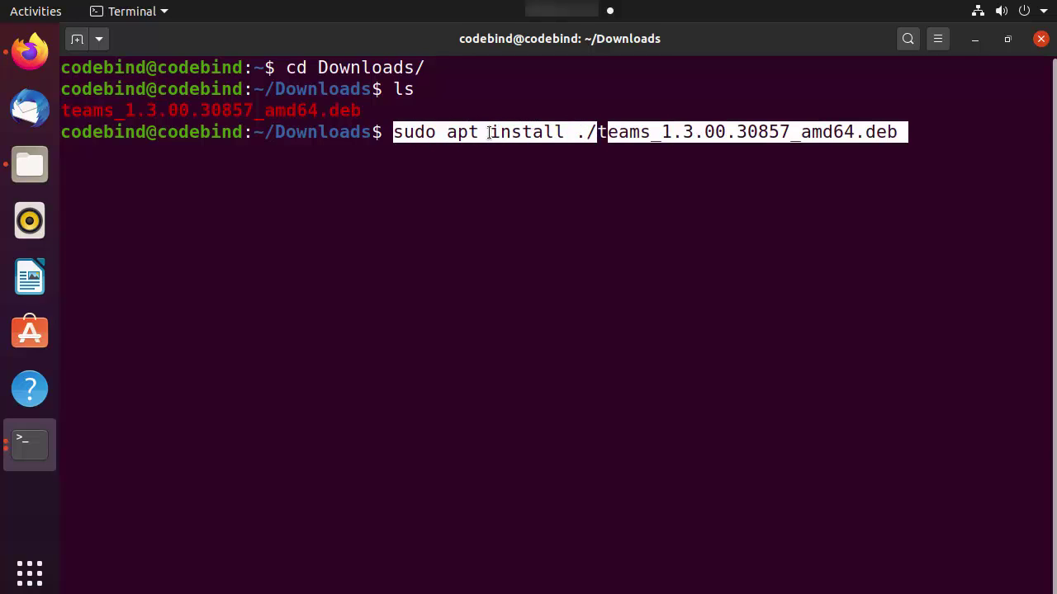
left_click(556, 169)
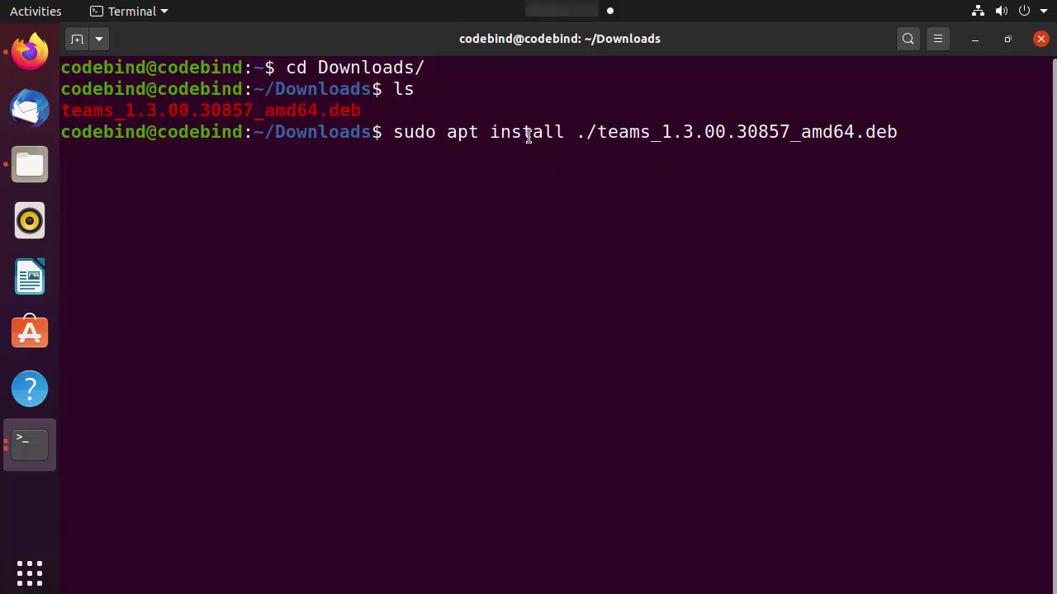
Step: Open teams_1.3.00.30857_amd64.deb from Downloads with Software Install via Open With Other Application
left_click(30, 165)
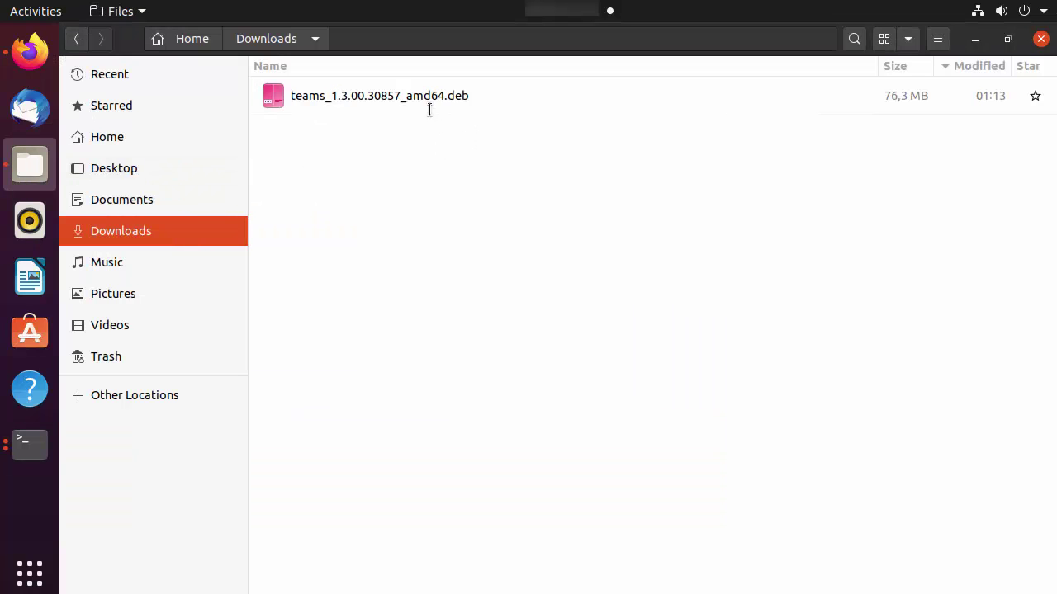
right_click(433, 95)
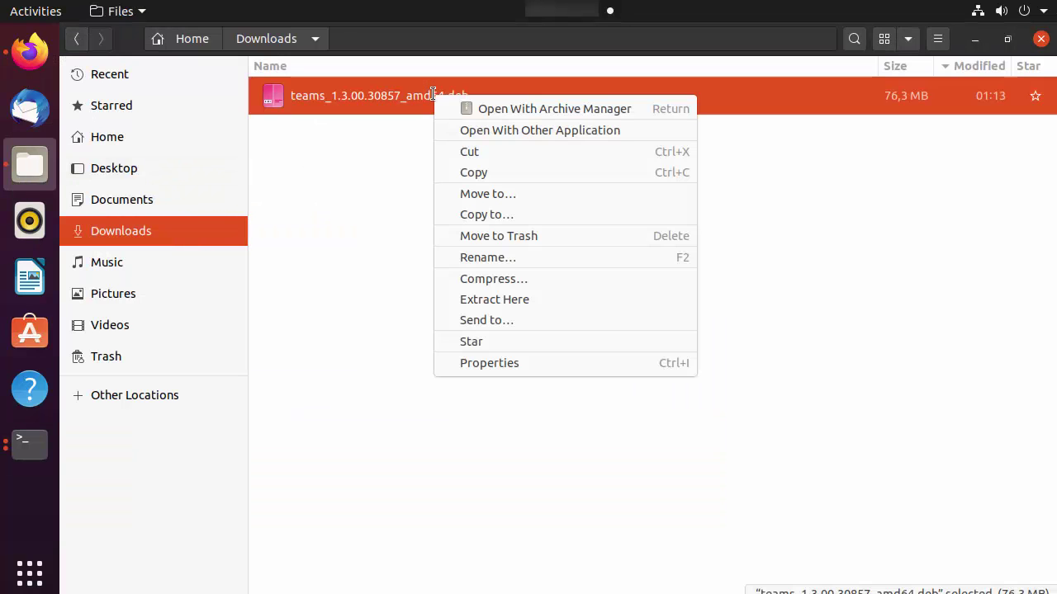
left_click(514, 133)
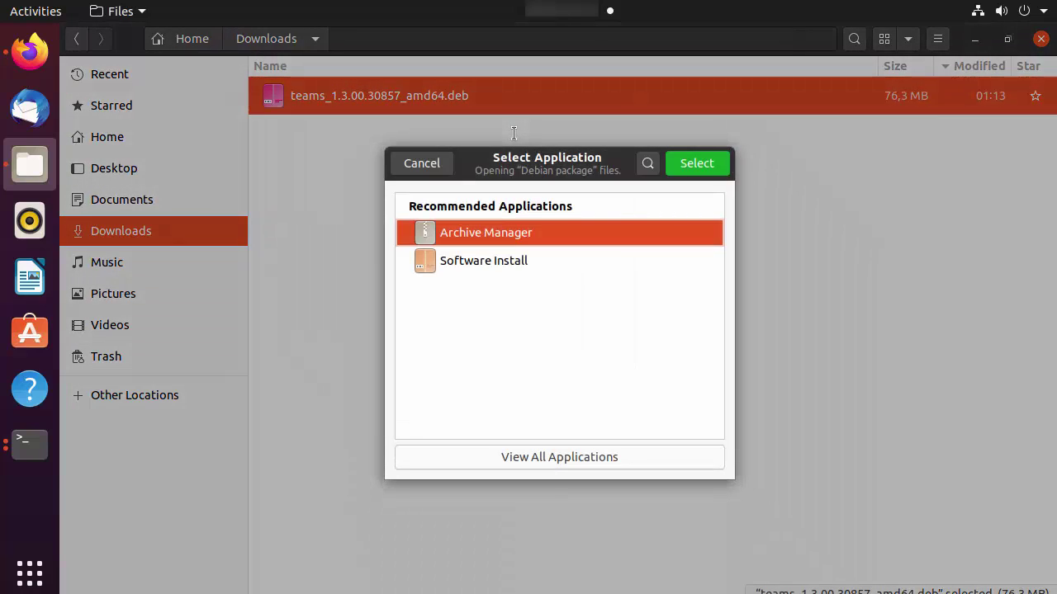
left_click(487, 263)
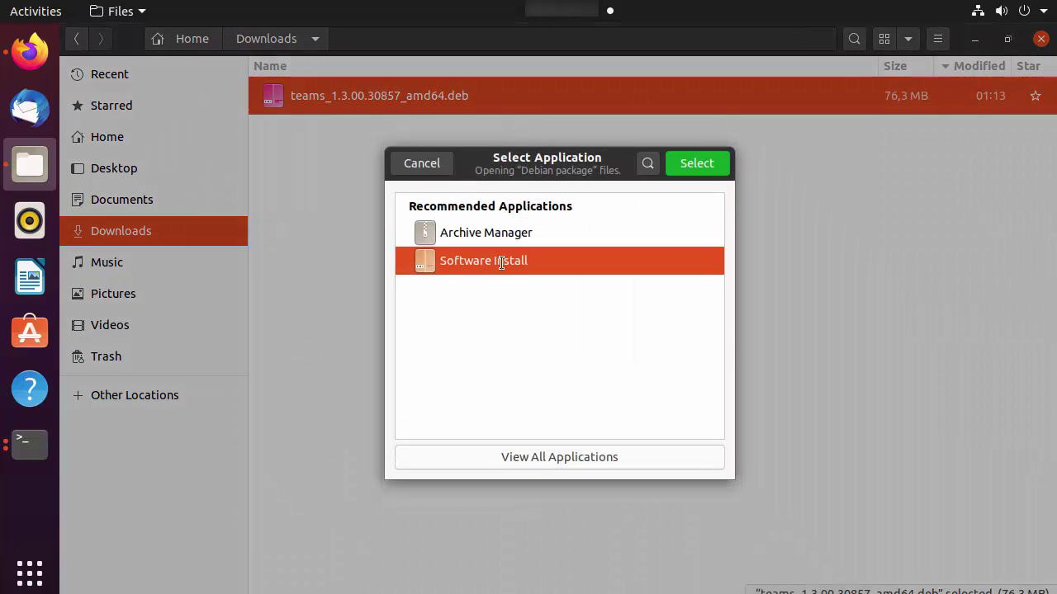
left_click(708, 161)
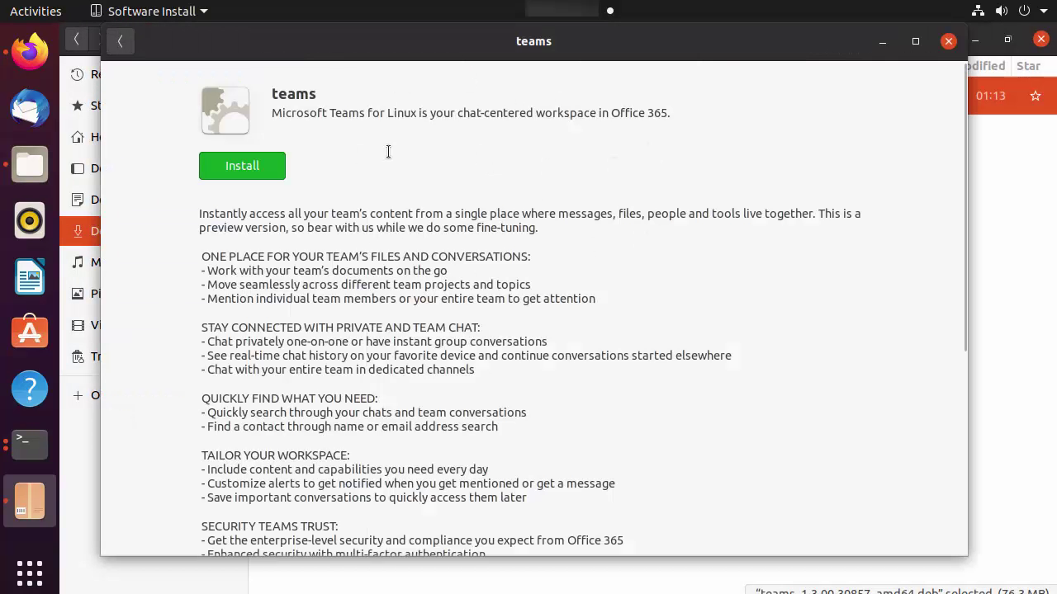
Step: Install the teams package, authenticating with the account password, then close Software Install
left_click(242, 167)
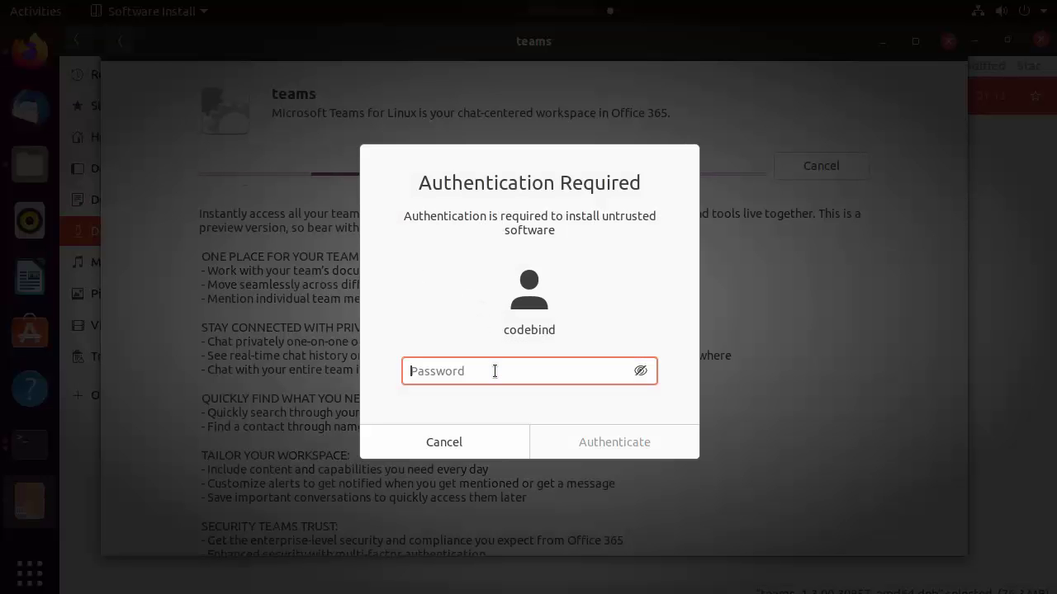
type("******")
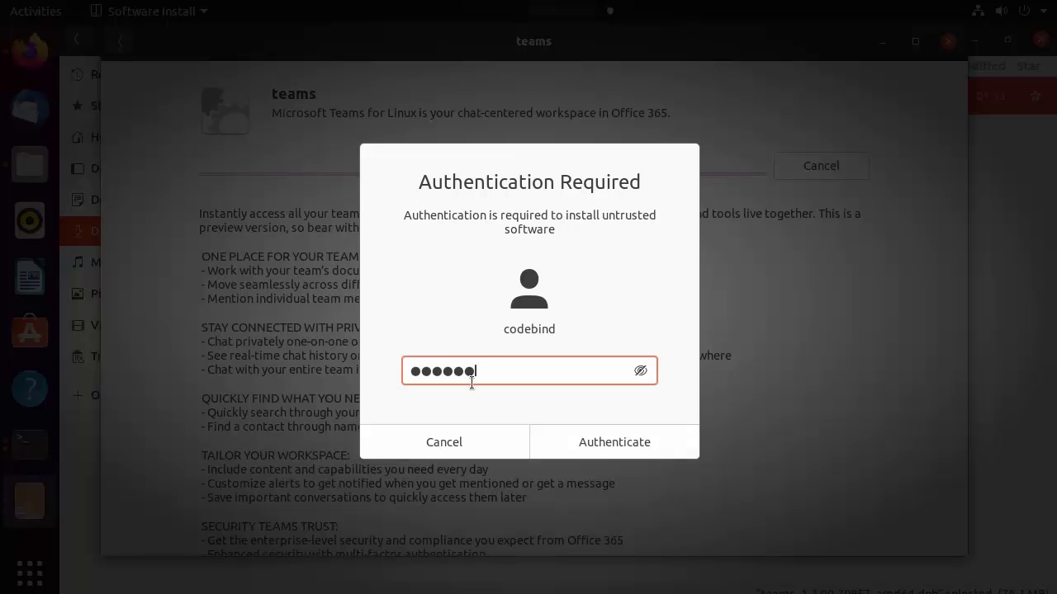
left_click(576, 444)
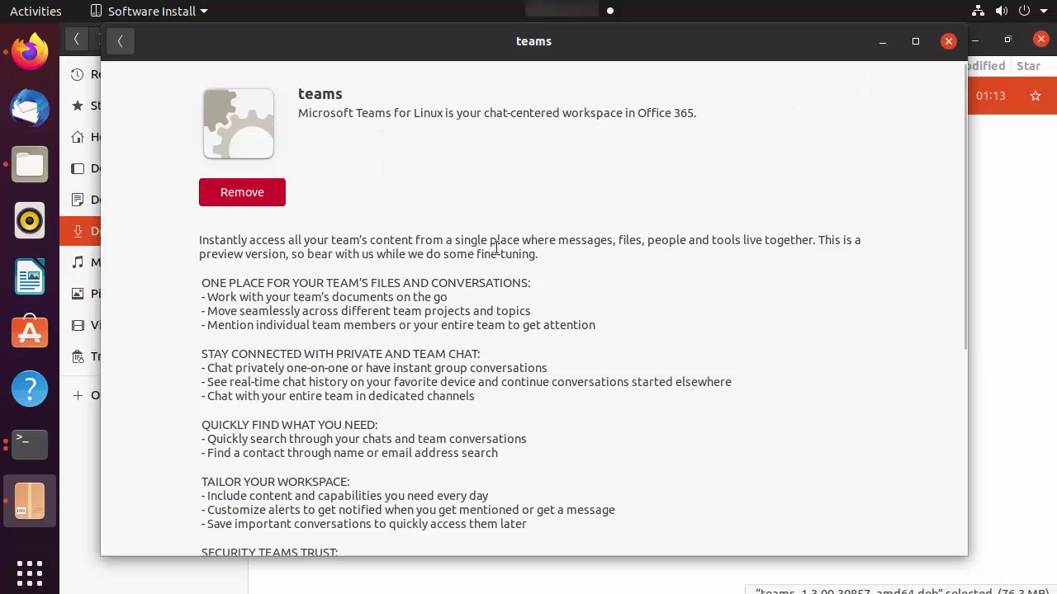
left_click(948, 42)
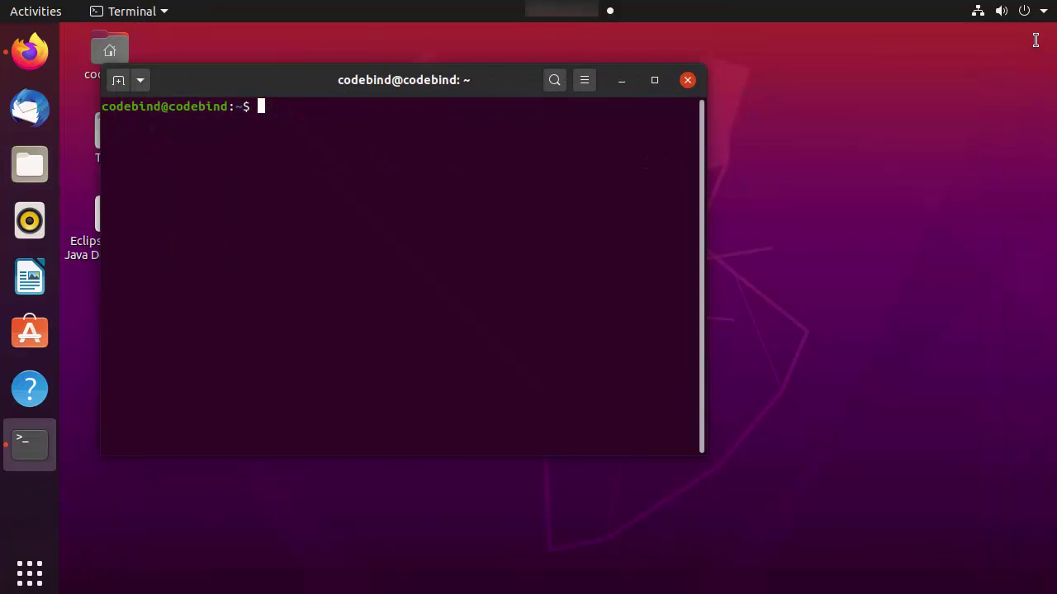
Step: Close the terminal, search applications for 'teams', and launch Microsoft Teams
left_click(687, 80)
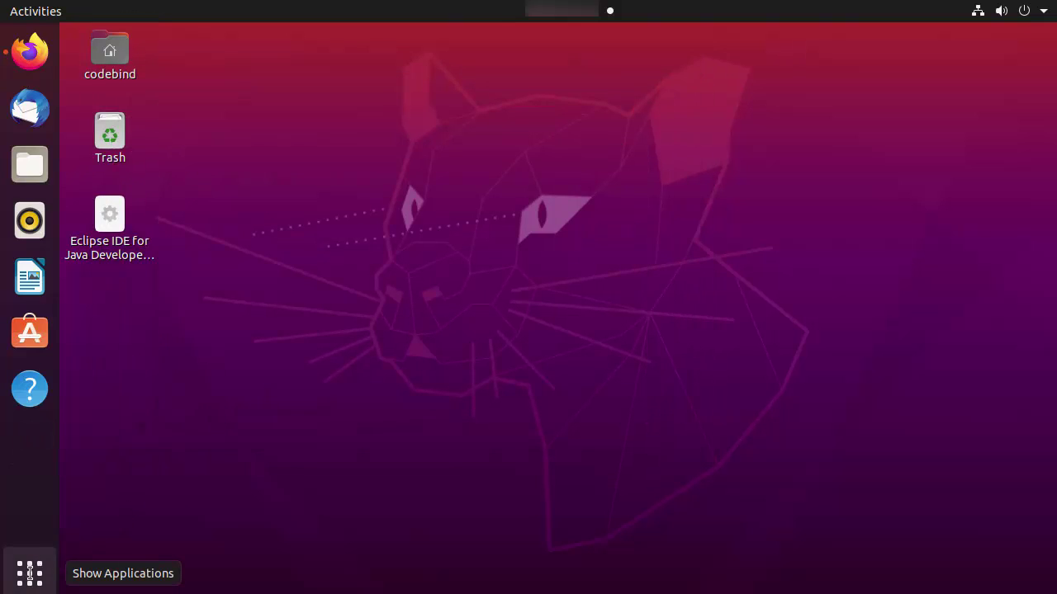
left_click(30, 571)
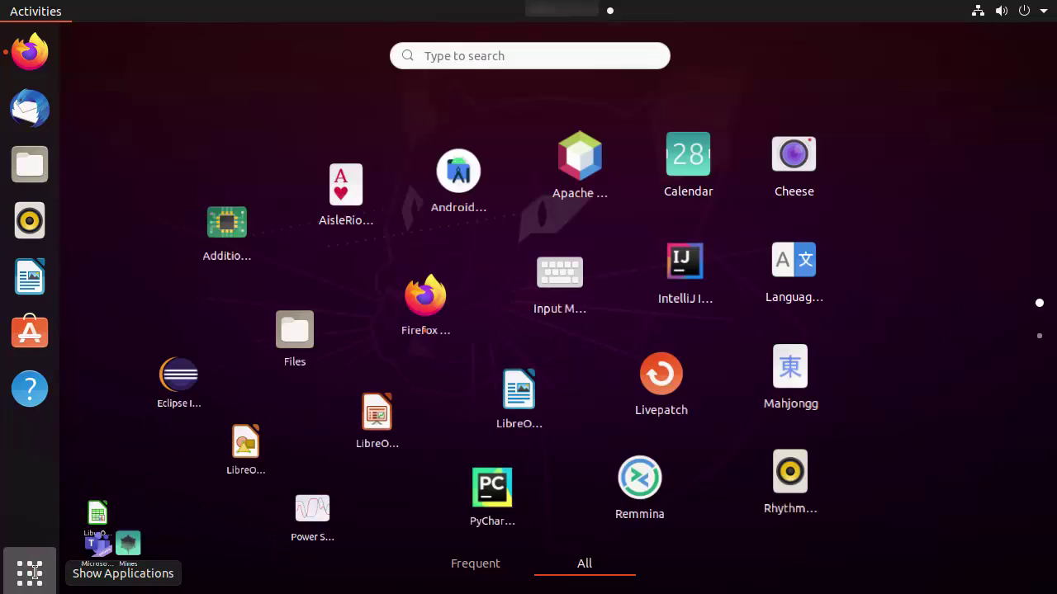
left_click(512, 53)
type("teams")
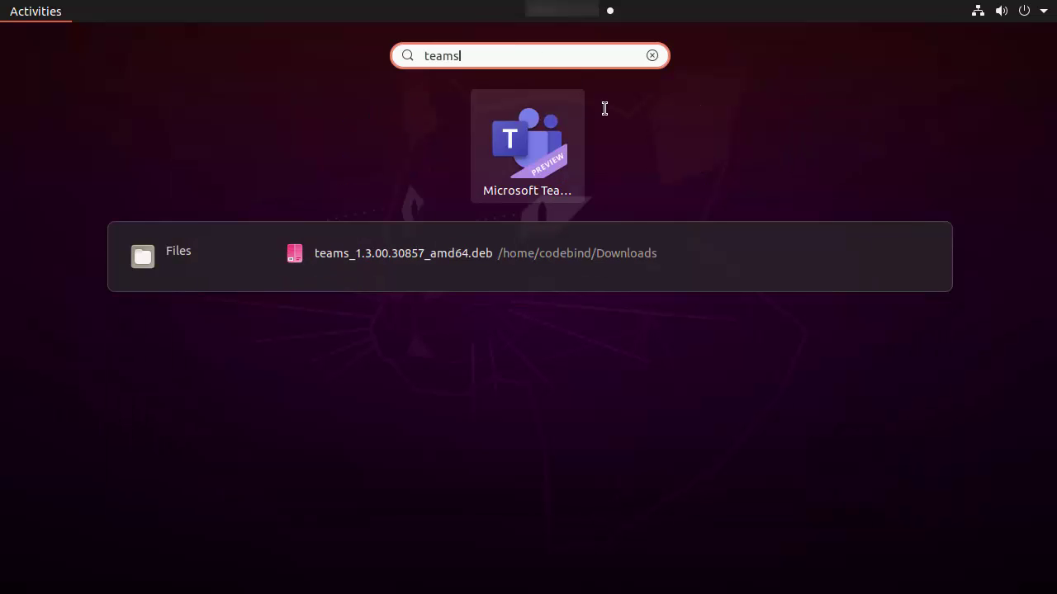
left_click(532, 143)
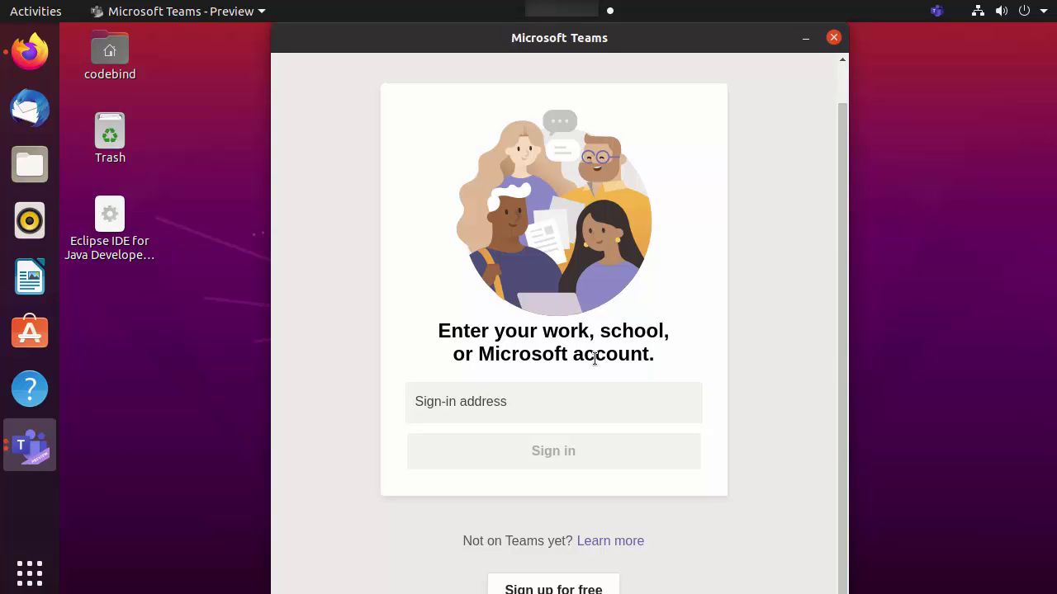
Step: Paste the work e-mail into the Teams sign-in address field and submit it
scroll(594, 358, "down", 1)
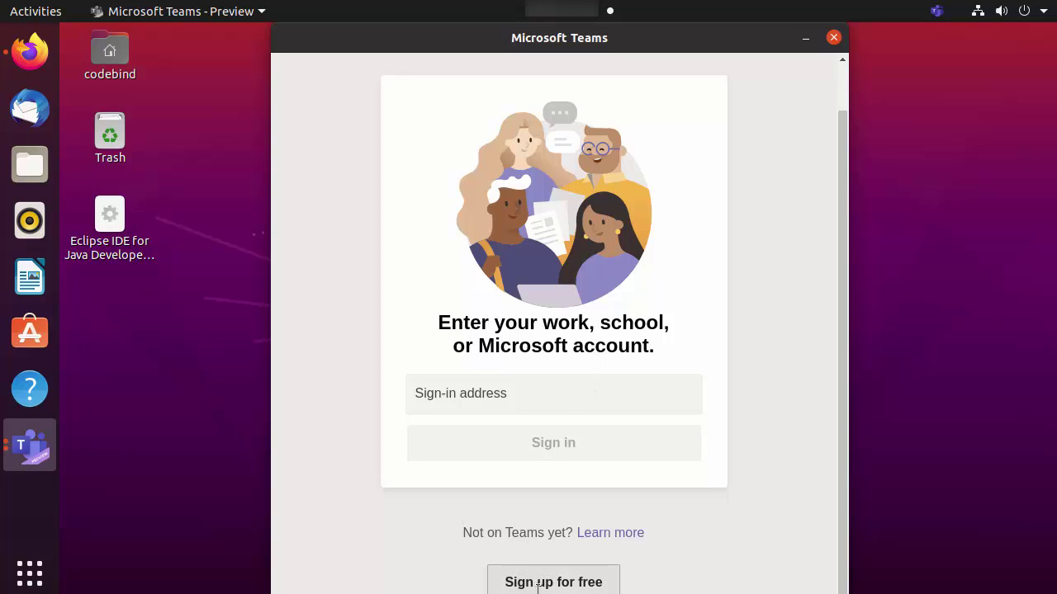
left_click(488, 395)
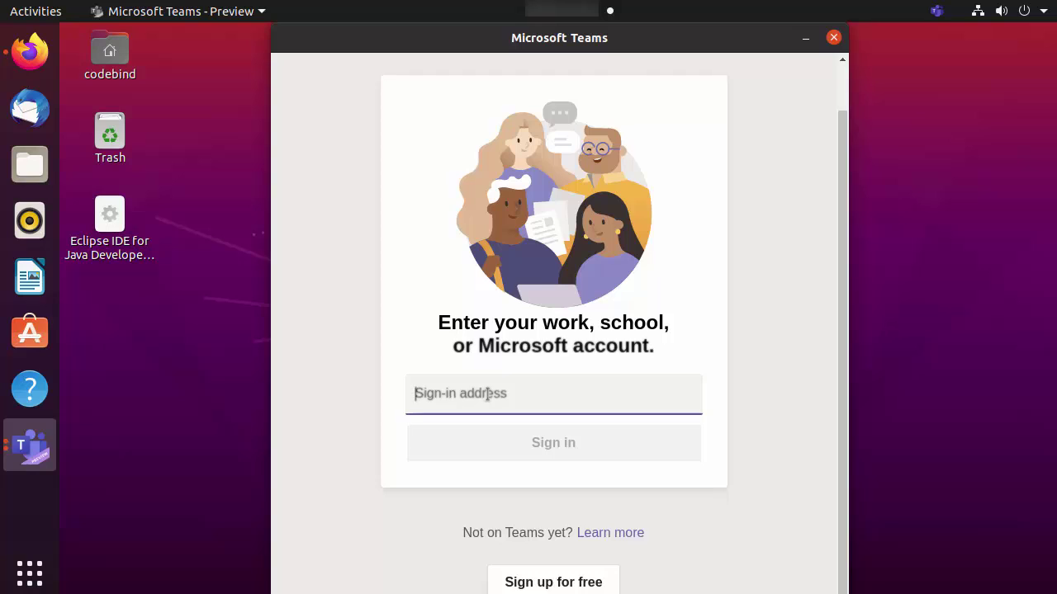
key("ctrl+v")
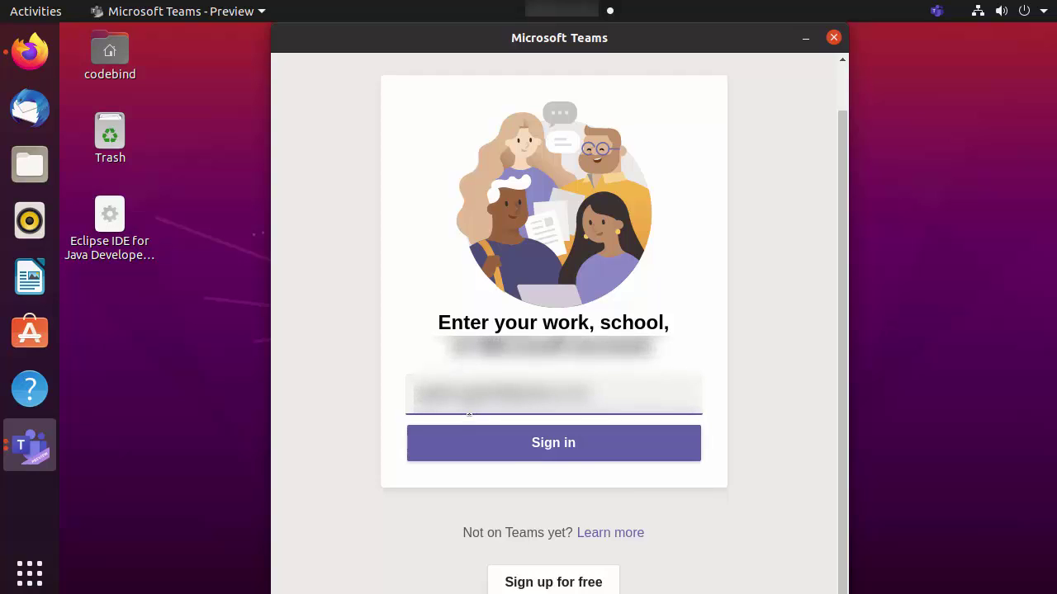
left_click(528, 447)
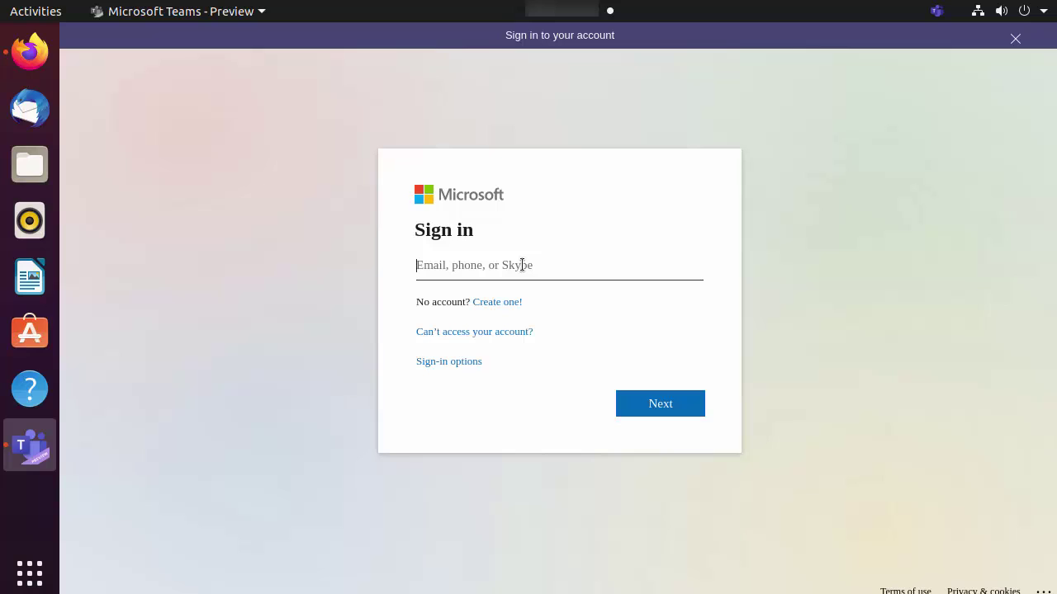
Step: Sign in with the account e-mail and password, choosing to stay signed in on this device
key("ctrl+v")
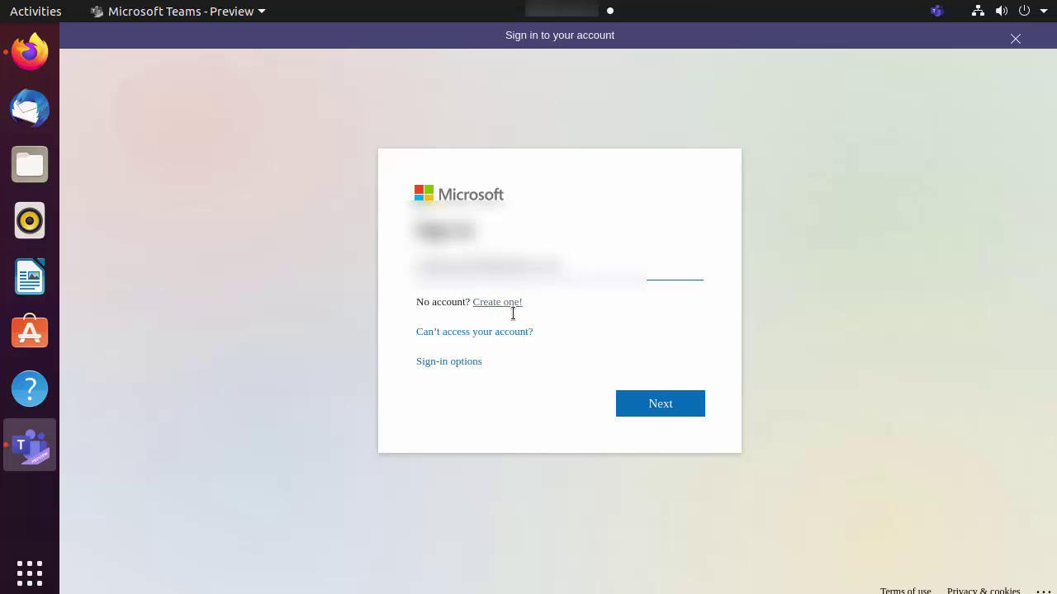
left_click(650, 404)
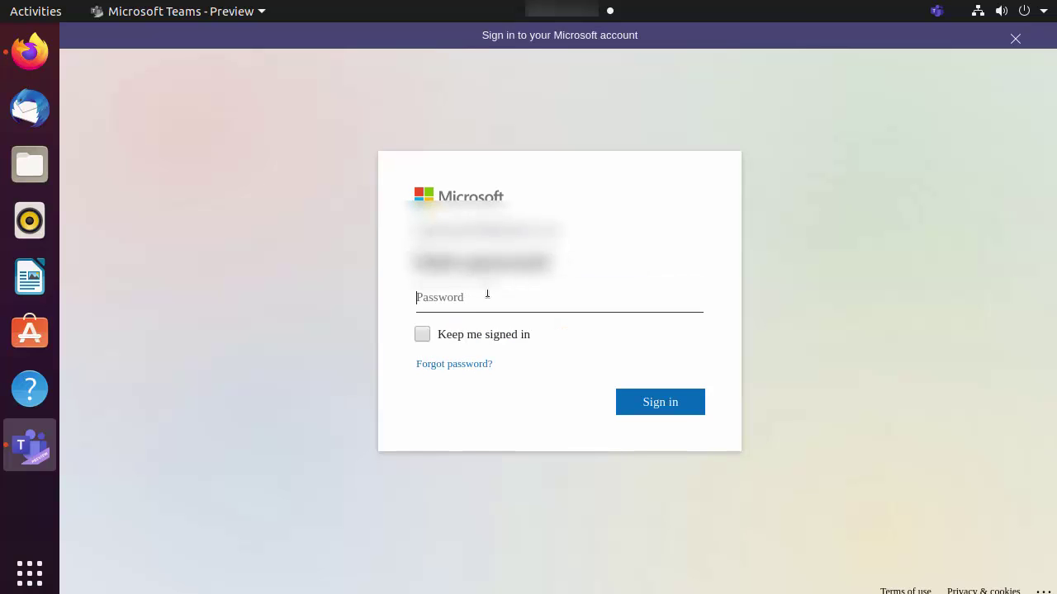
key("ctrl+v")
left_click(421, 333)
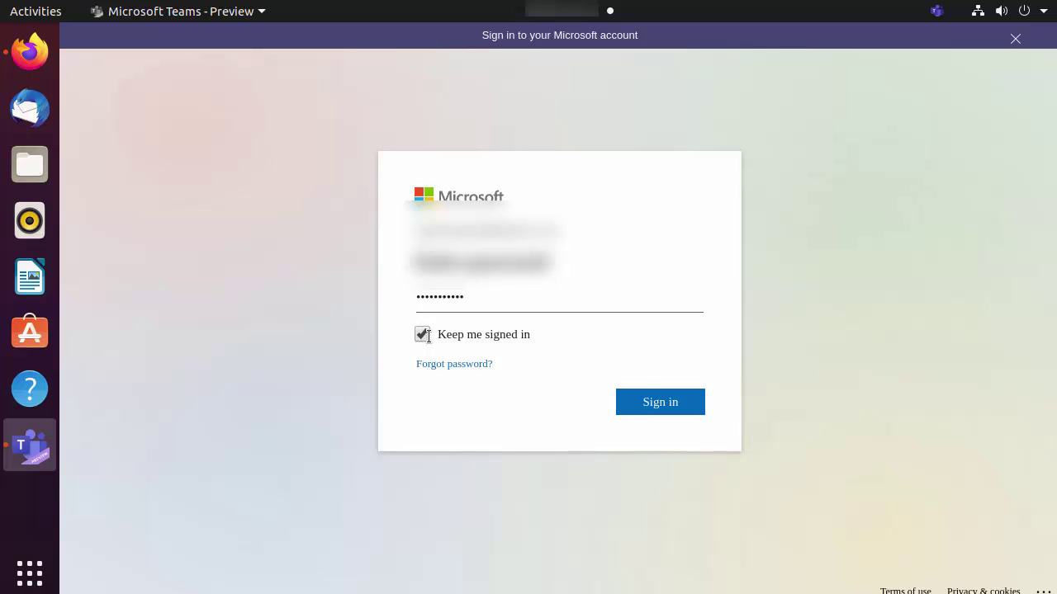
left_click(648, 406)
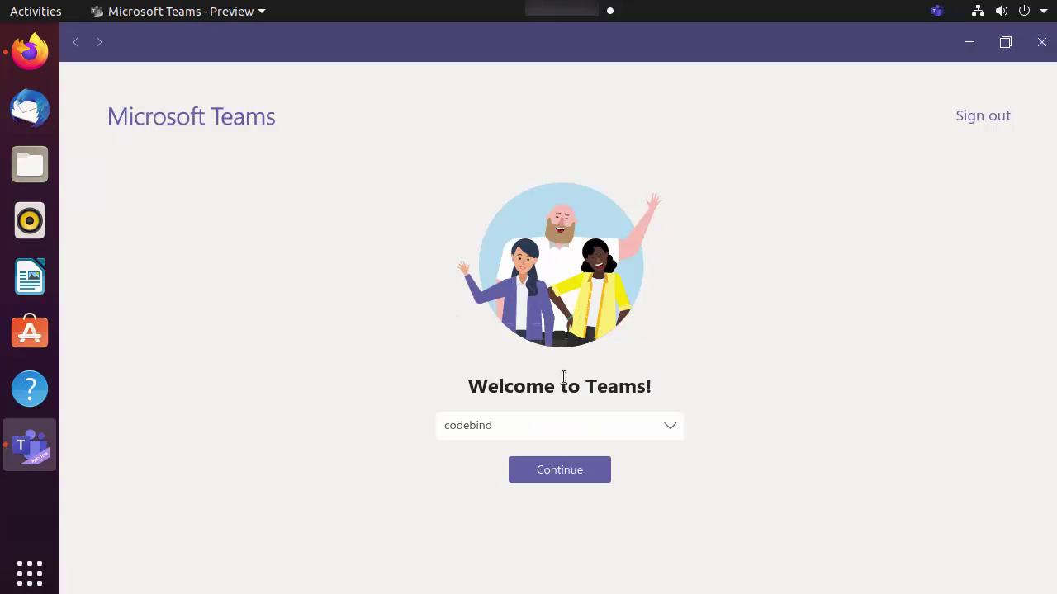
Step: Pick the account on the Welcome to Teams screen and continue into the main workspace
left_click(526, 426)
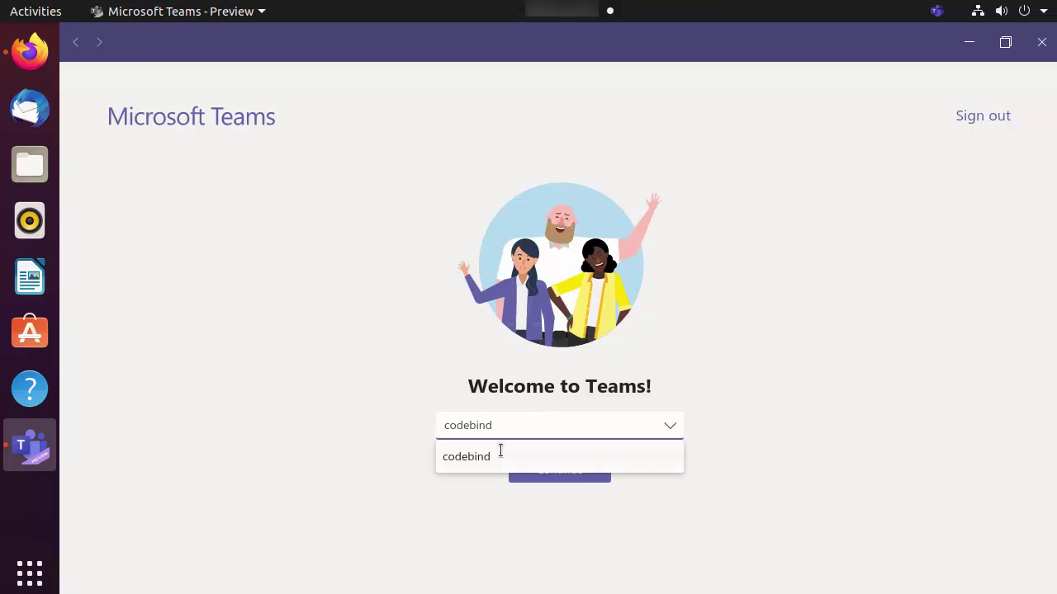
left_click(371, 449)
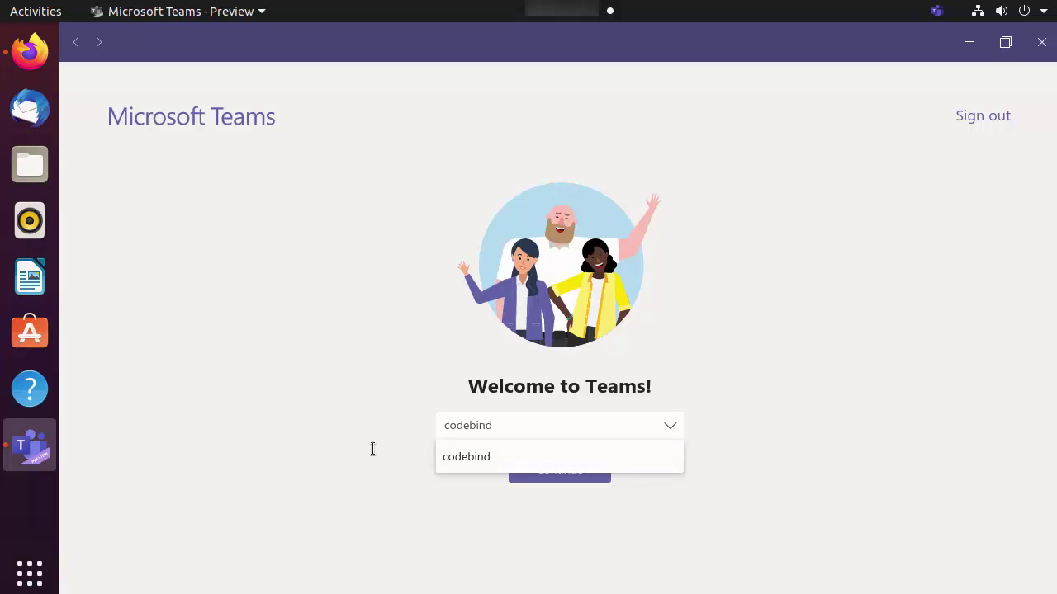
left_click(543, 469)
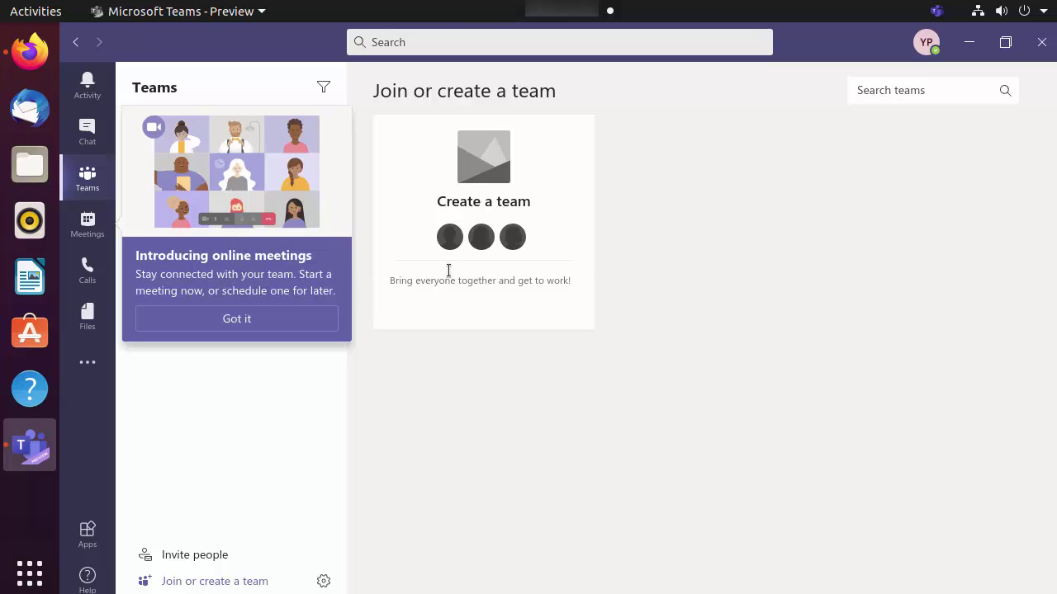
Step: Dismiss the online meetings tip, view Chat, then switch to the Activity feed
left_click(247, 320)
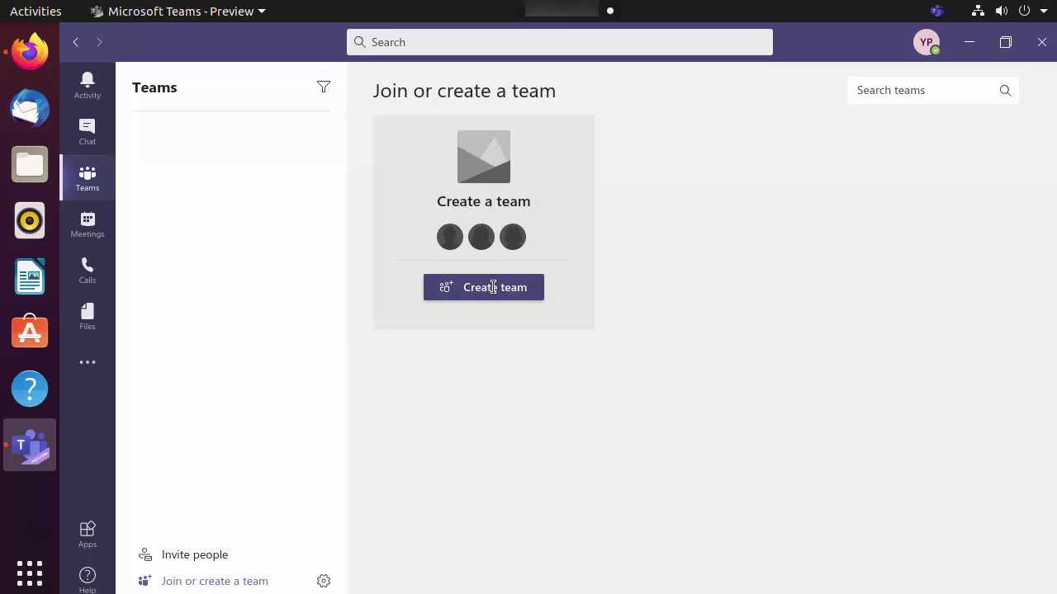
left_click(89, 134)
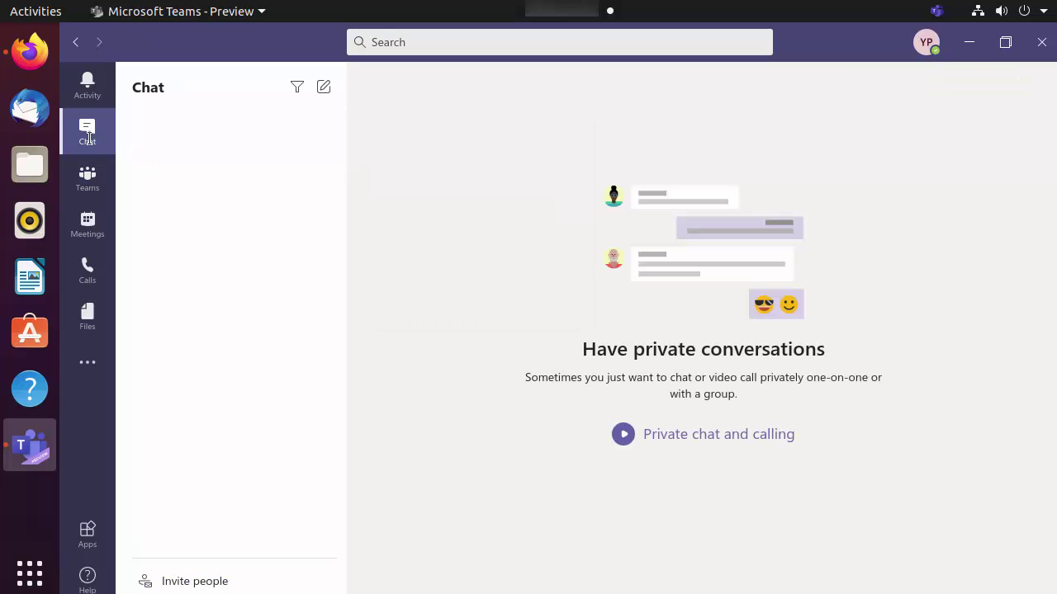
left_click(87, 90)
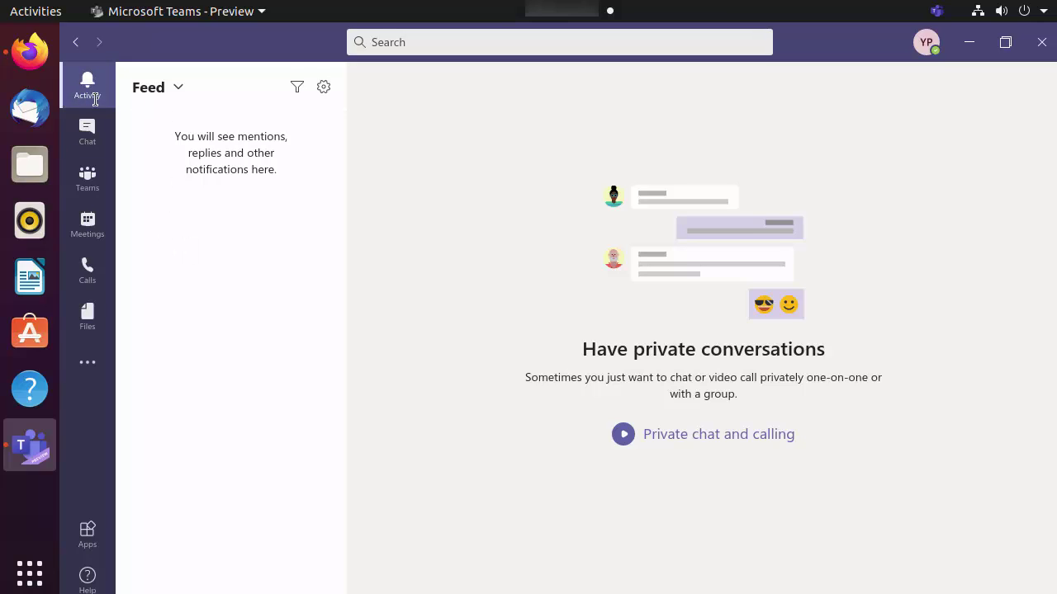
Step: Visit the Meetings and Calls sections, ending on the Files section
left_click(89, 232)
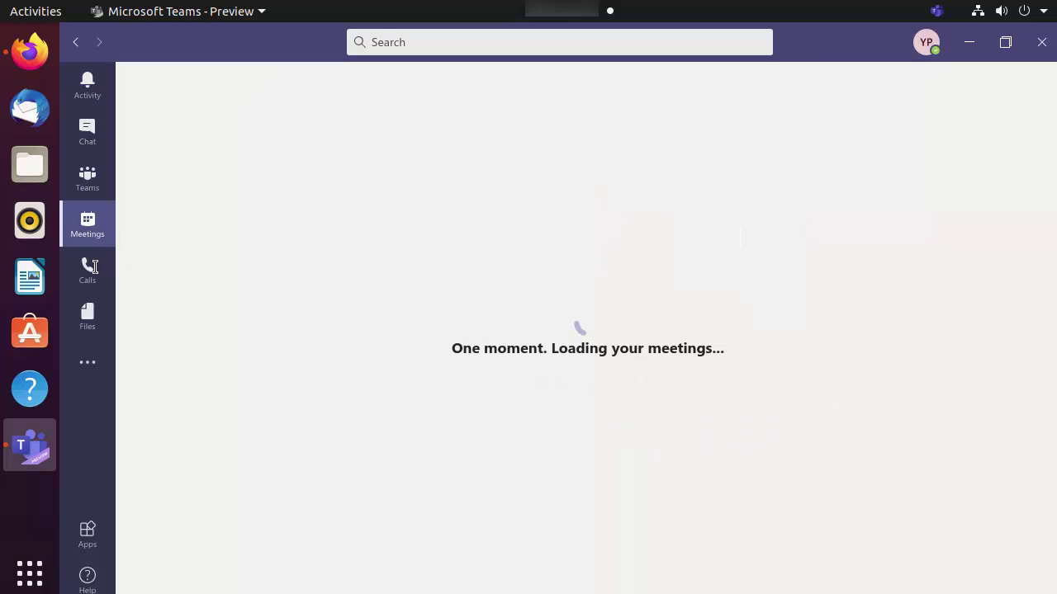
left_click(98, 266)
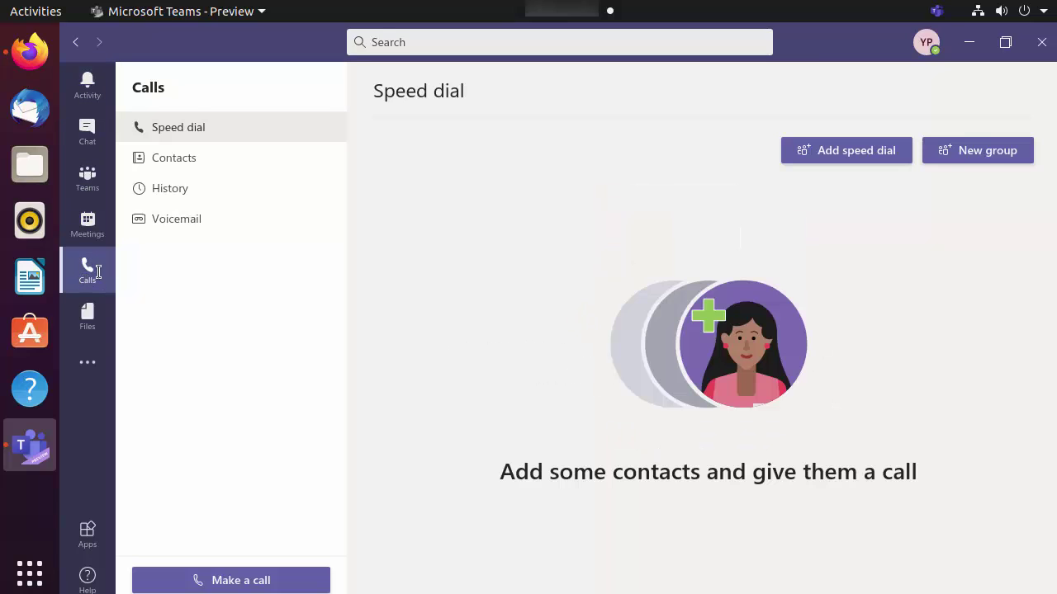
left_click(88, 318)
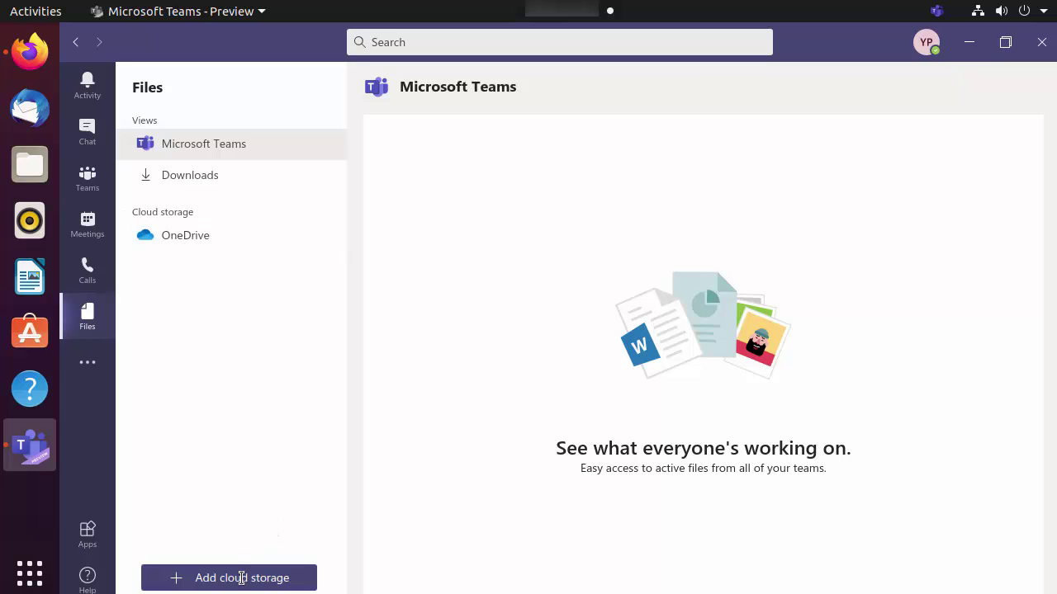
left_click(239, 578)
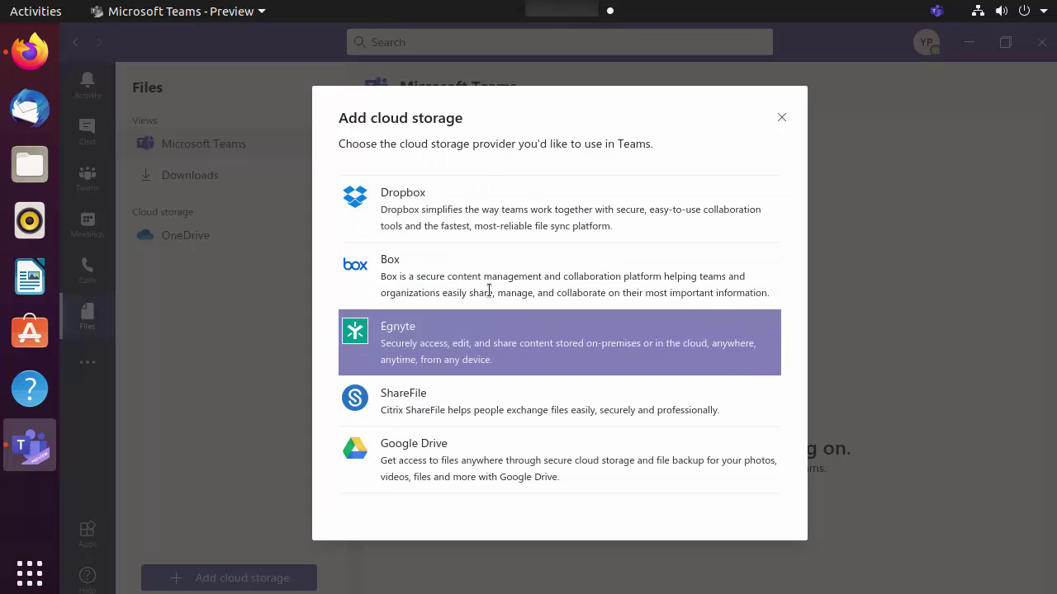
left_click(779, 116)
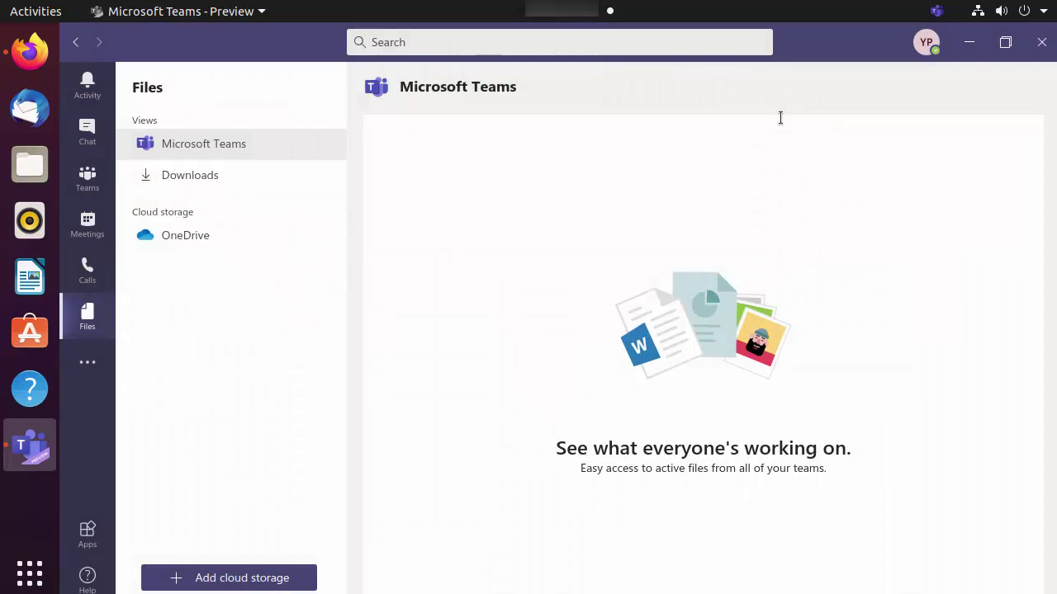